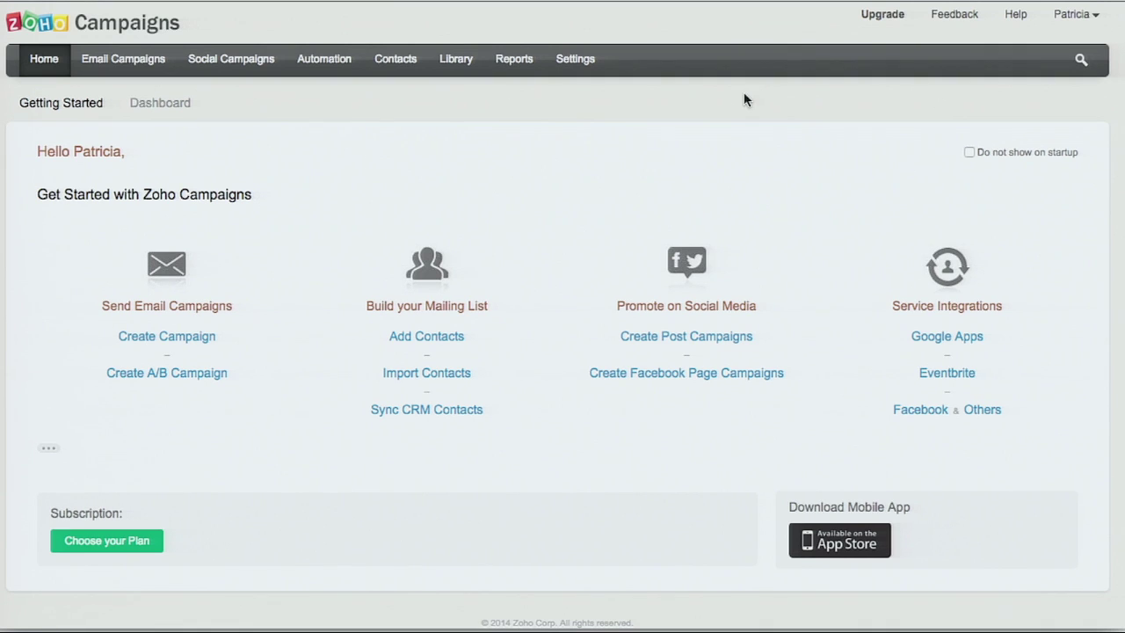
Step: Open the mailing lists under Contacts > List Management
left_click(394, 61)
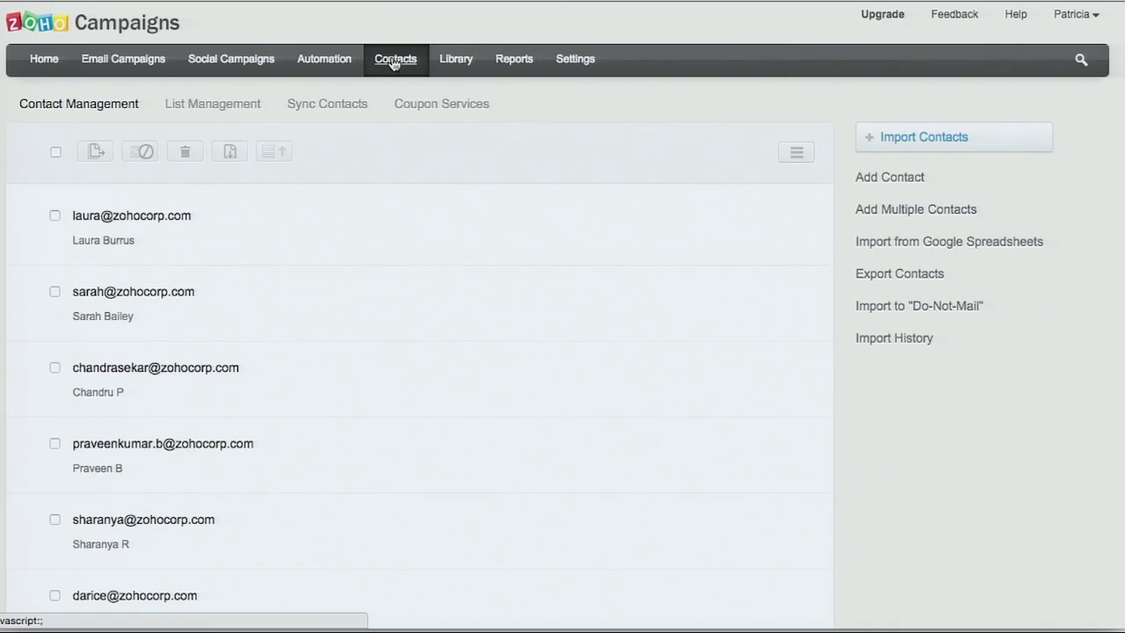
left_click(208, 107)
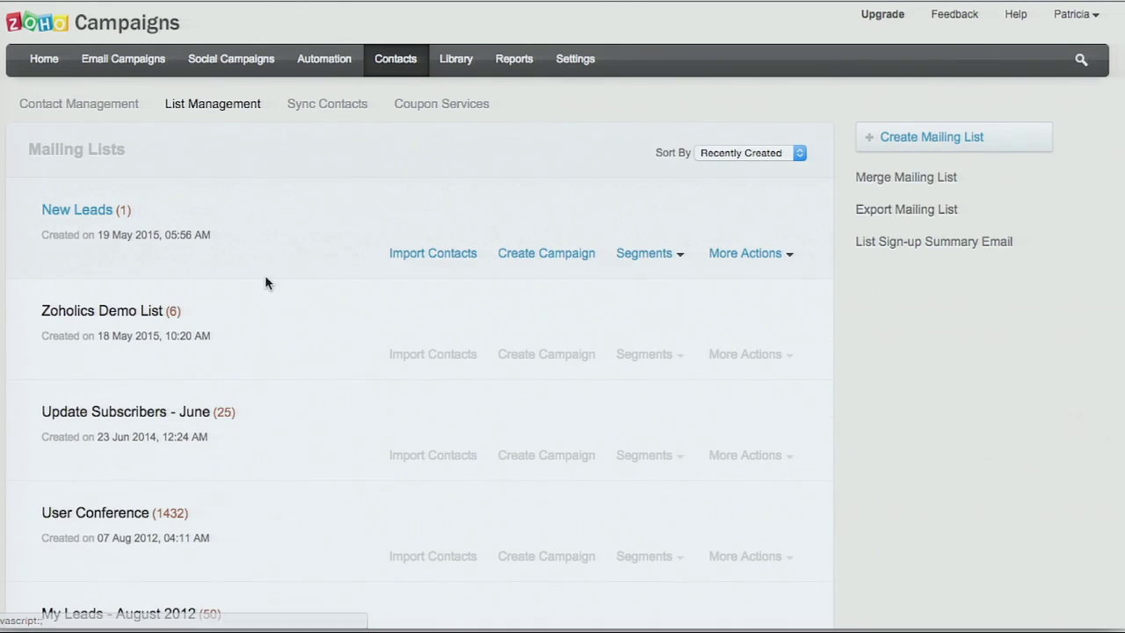
scroll(266, 283, "down", 1)
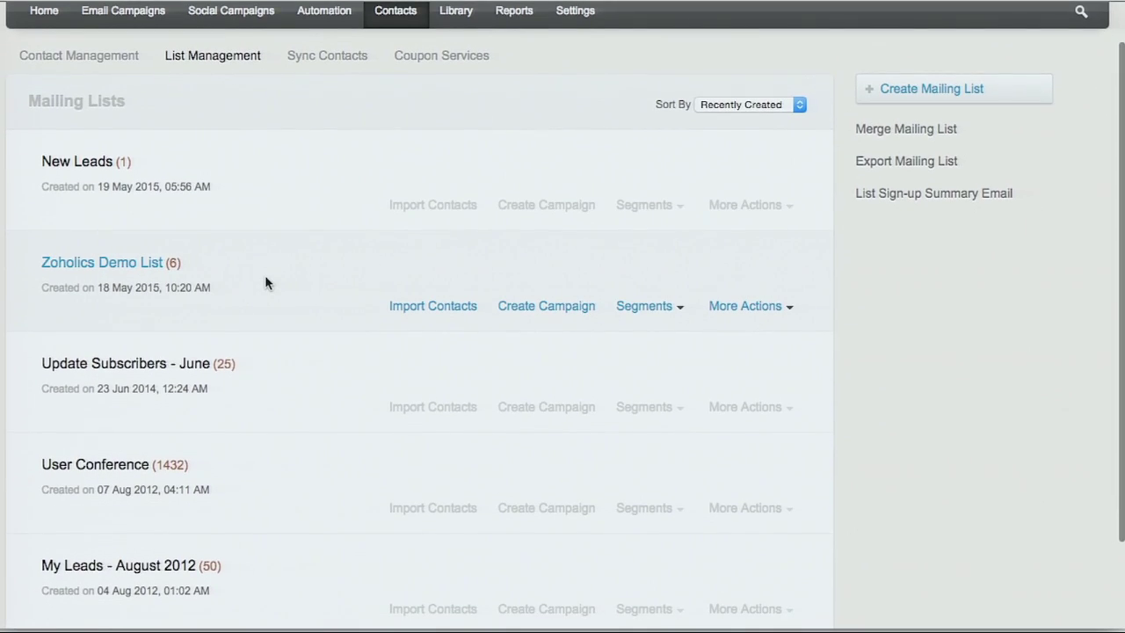
scroll(265, 283, "up", 1)
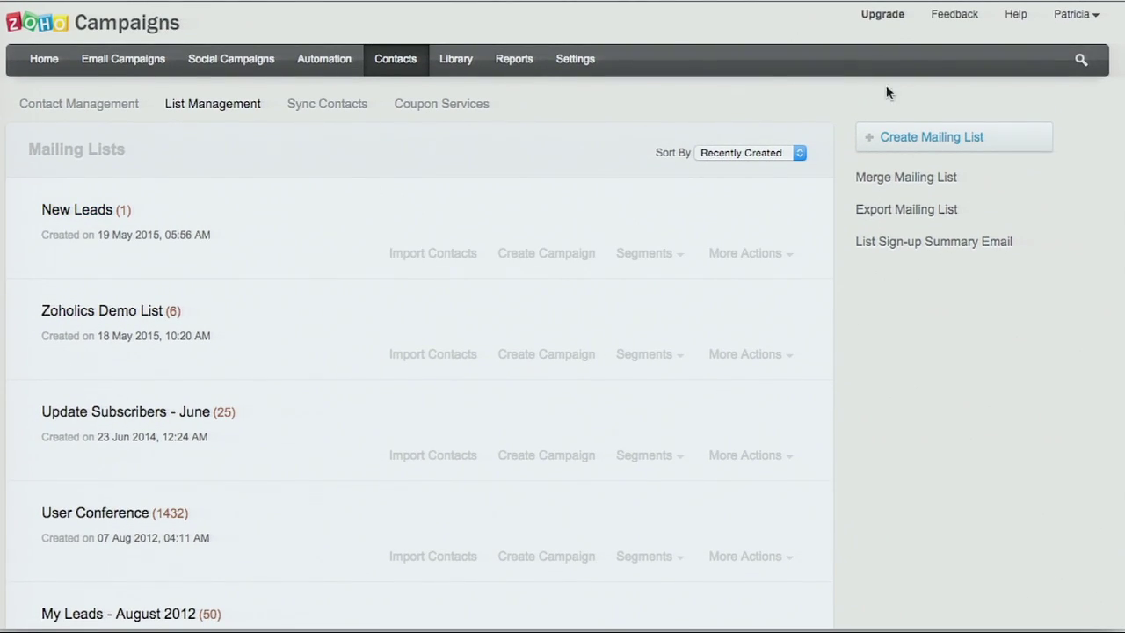
Step: Create the 'New subscribers' mailing list with sign-up form subscription Allowed, and save it
left_click(929, 137)
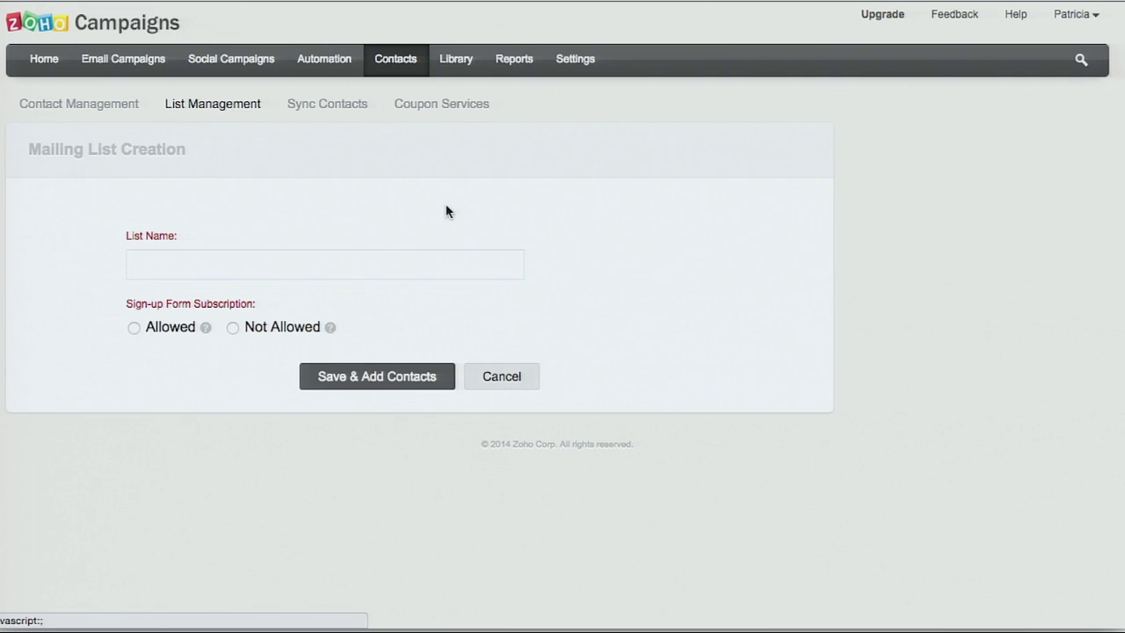
left_click(167, 271)
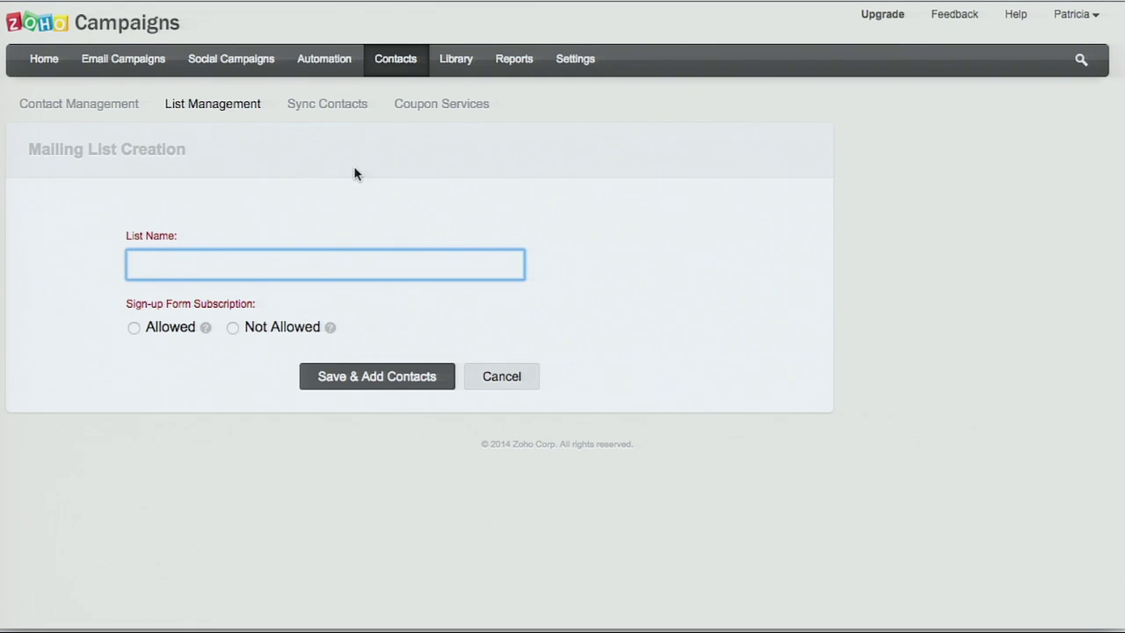
type("New su")
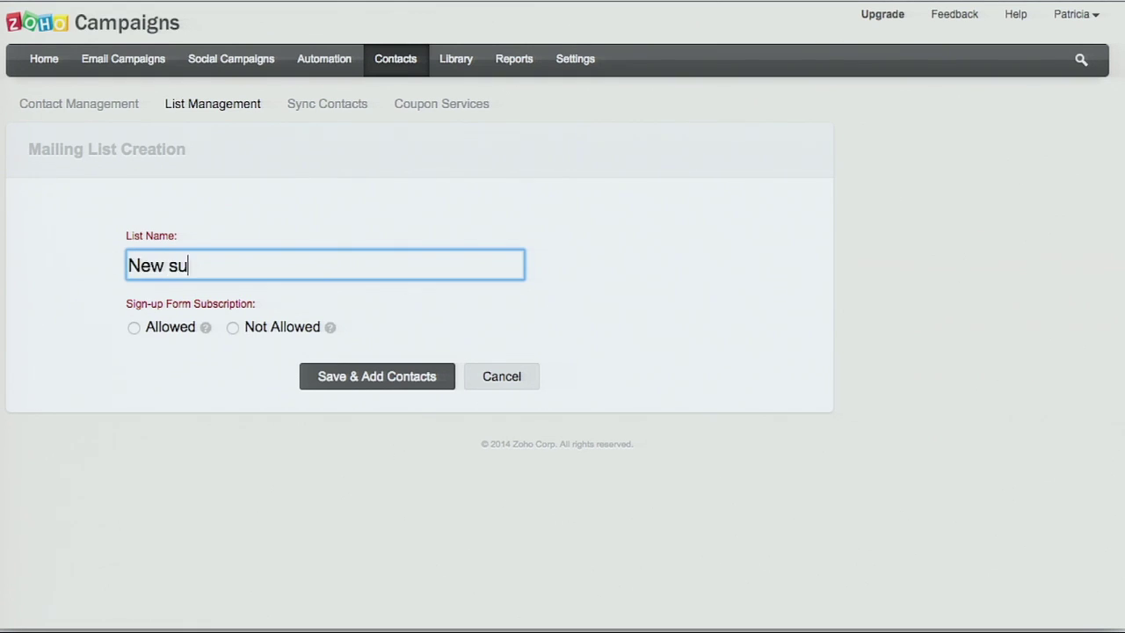
type("bscribers")
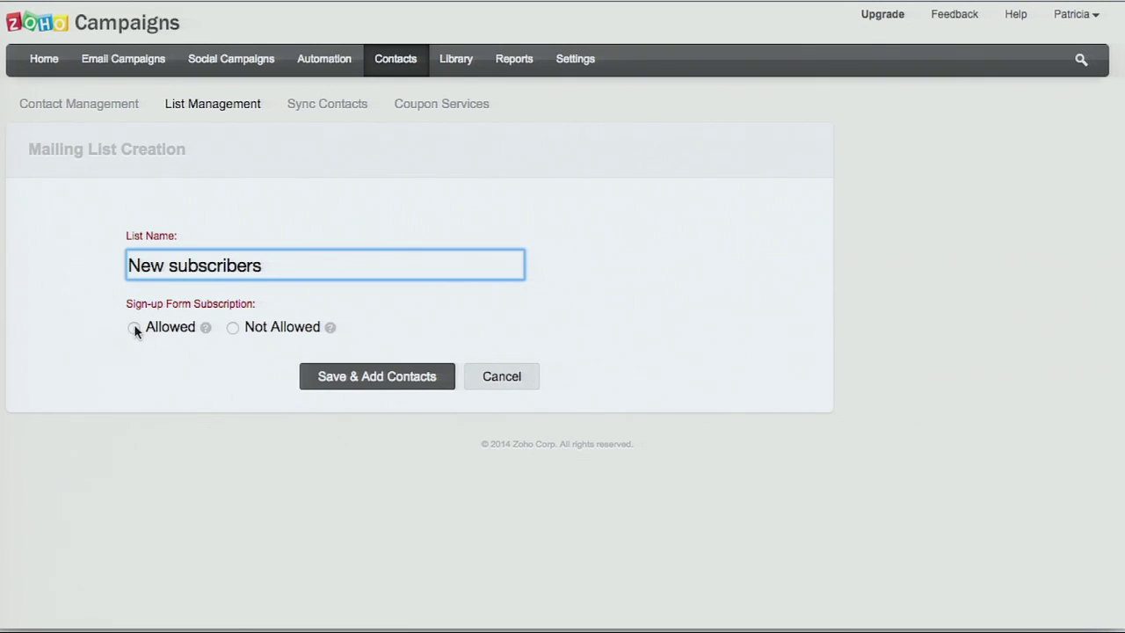
left_click(135, 329)
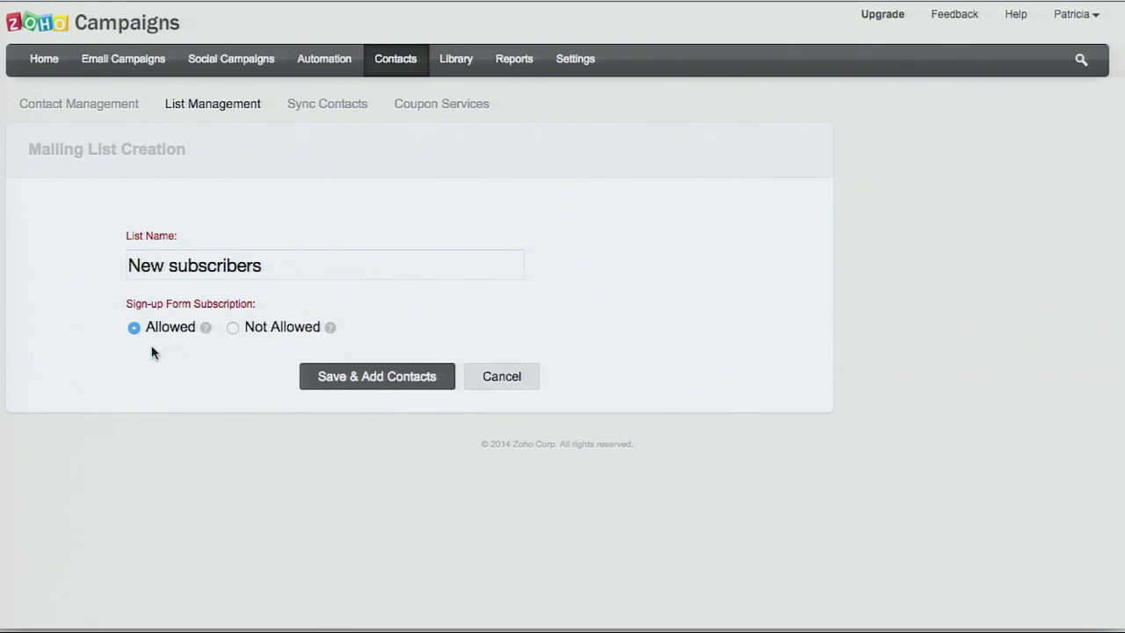
left_click(233, 329)
left_click(134, 328)
left_click(352, 378)
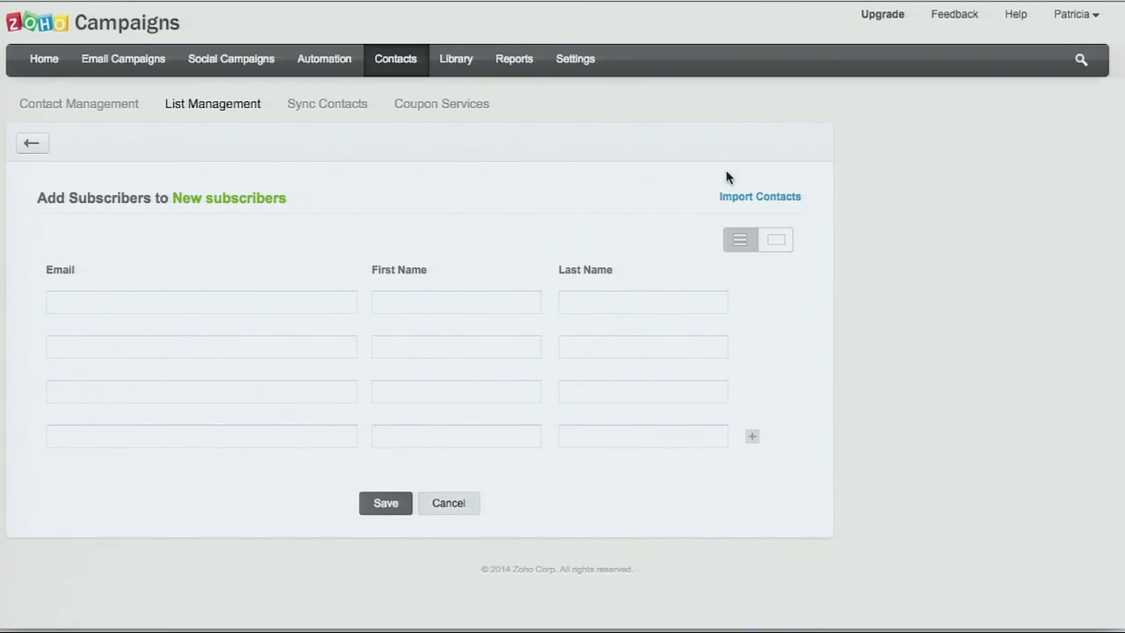
Step: Choose New Subscribers.xlsx as the import file and upload it
left_click(760, 197)
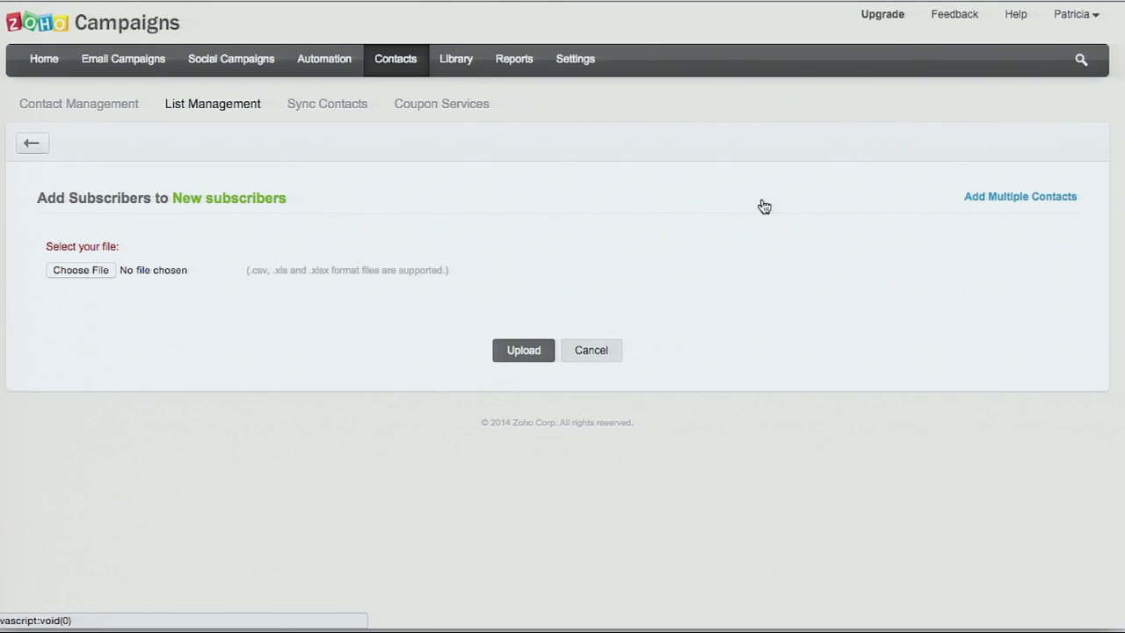
left_click(79, 270)
left_click(484, 77)
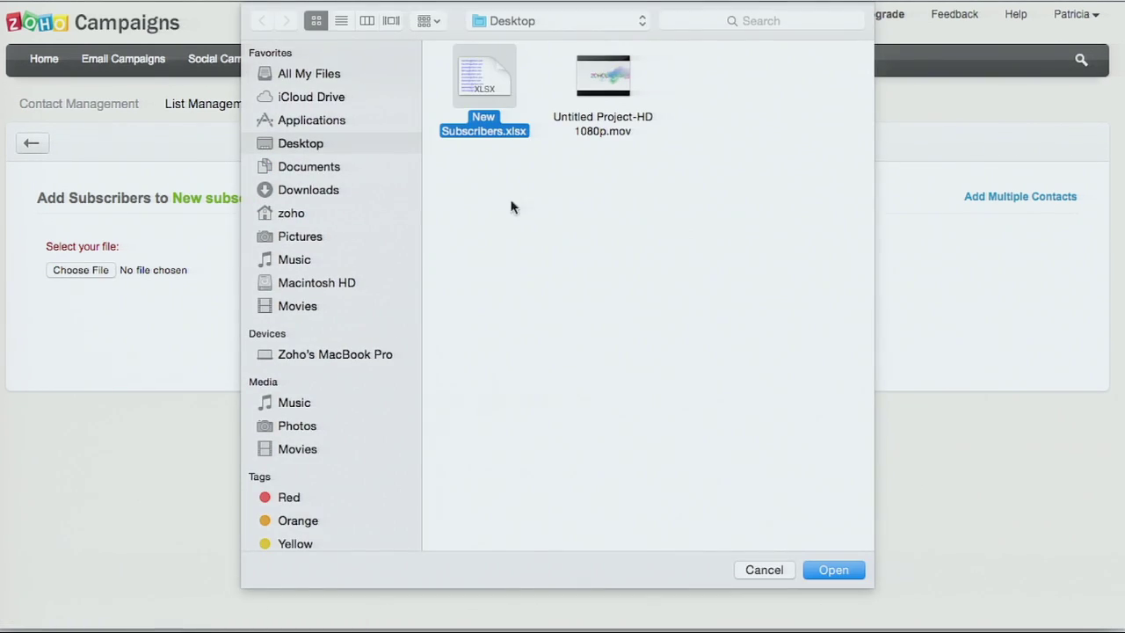
left_click(835, 570)
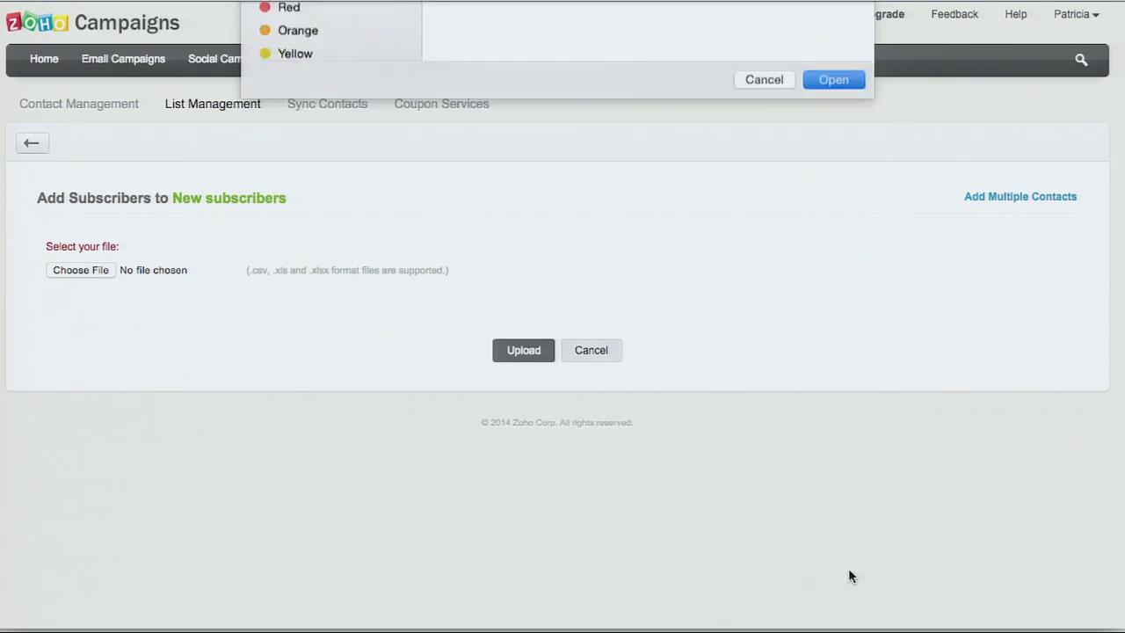
left_click(521, 358)
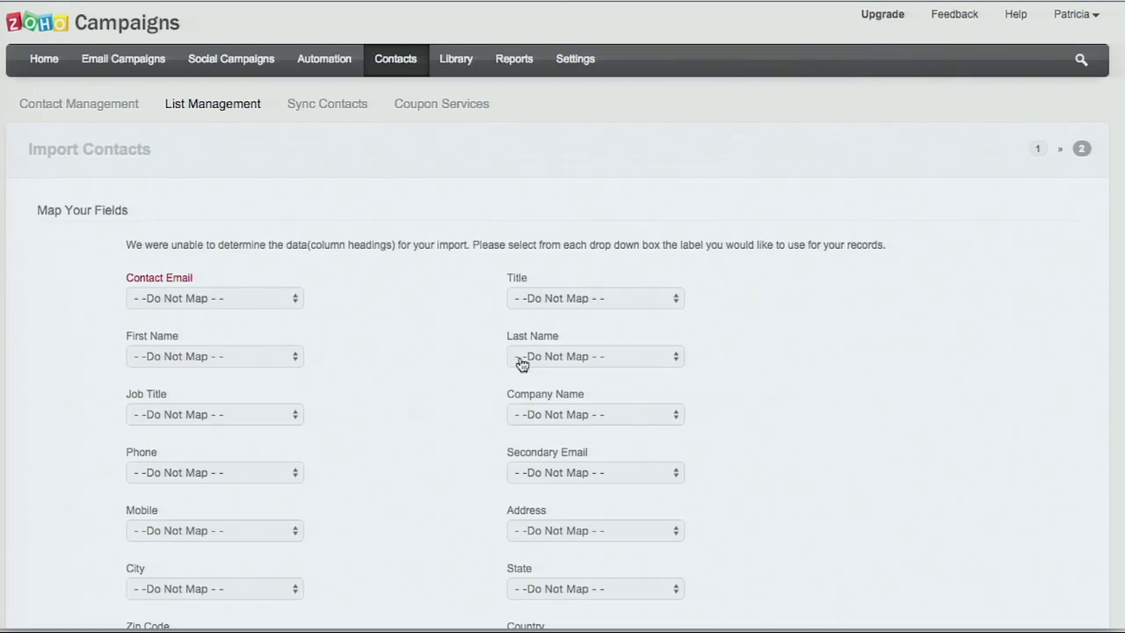
Step: Map Contact Email to column 1 and import: 9 contacts read, 7 added, 2 ignored
scroll(406, 332, "down", 2)
scroll(404, 332, "down", 1)
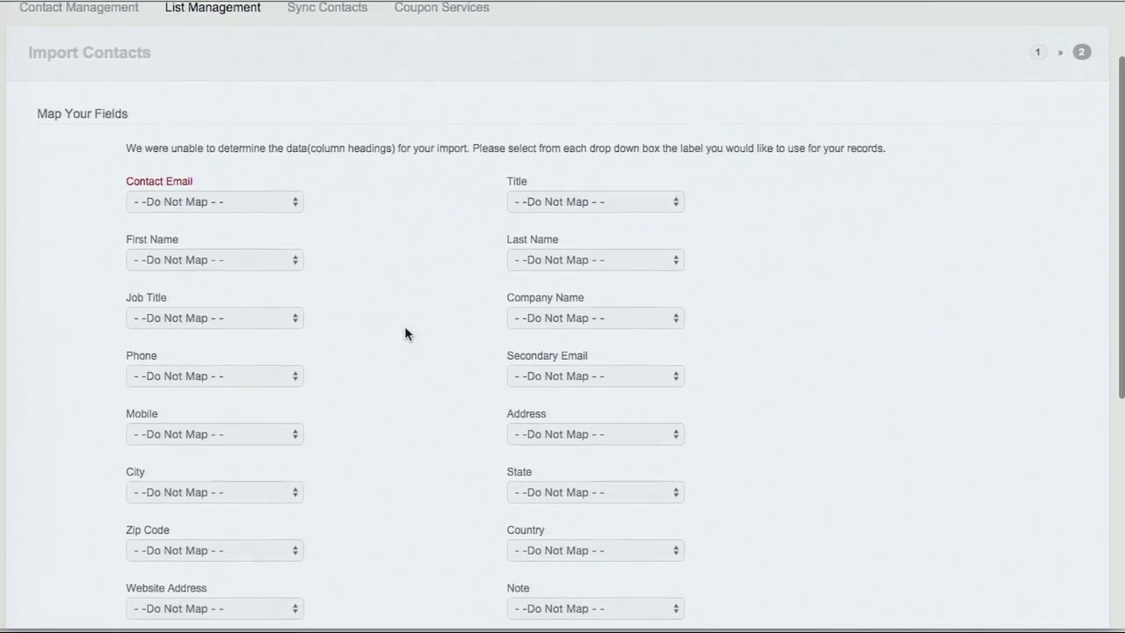
left_click(273, 204)
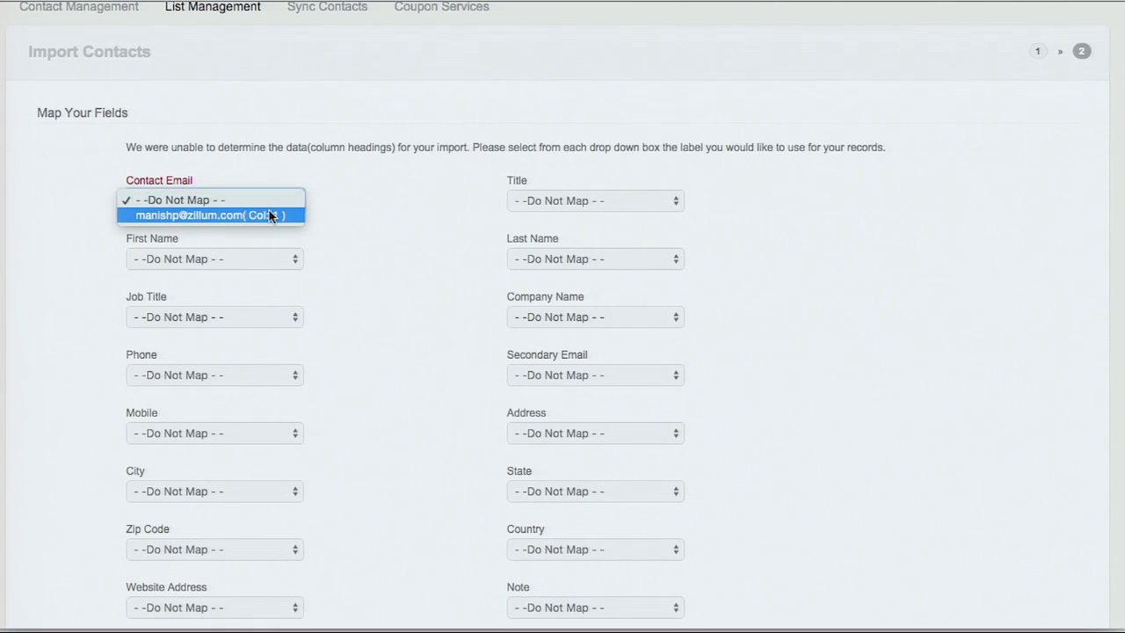
left_click(274, 215)
scroll(403, 252, "down", 2)
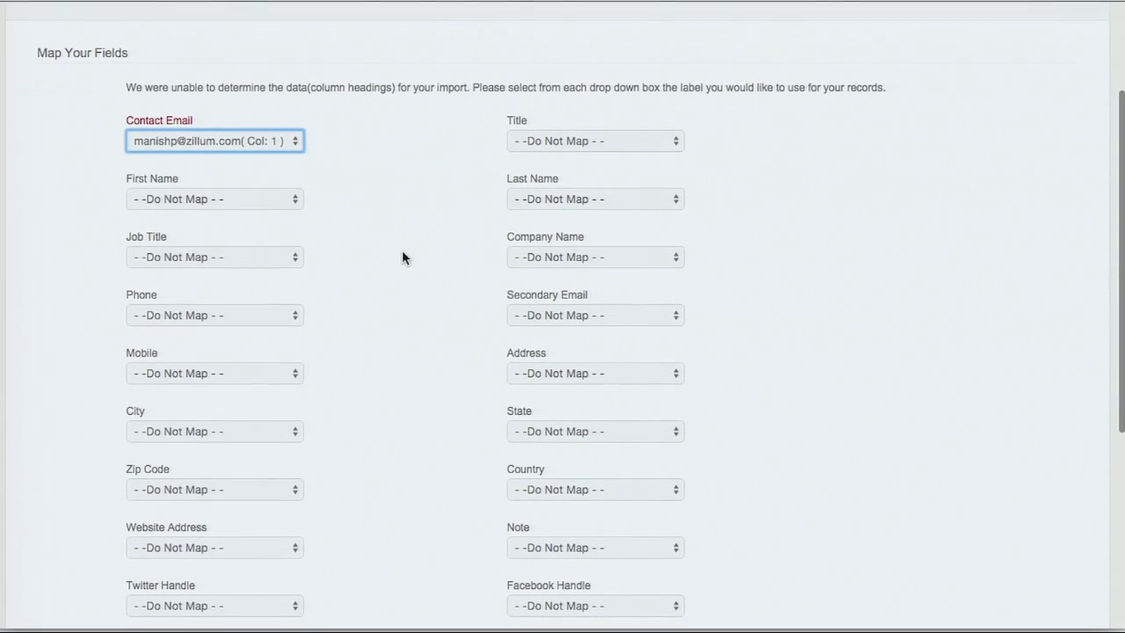
scroll(418, 239, "down", 4)
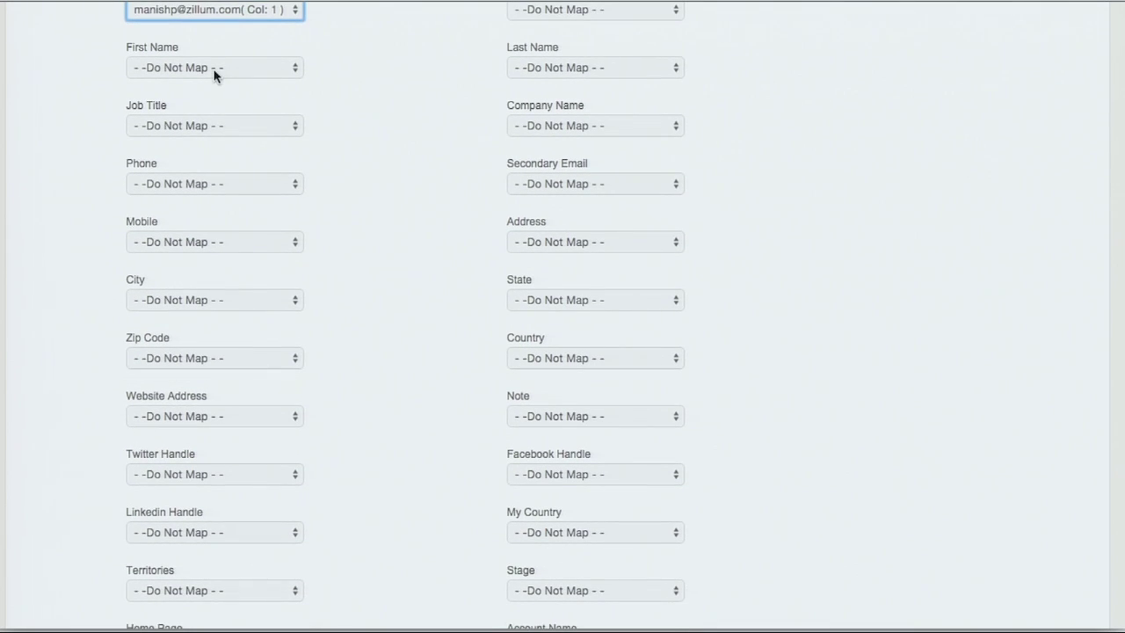
scroll(324, 117, "down", 5)
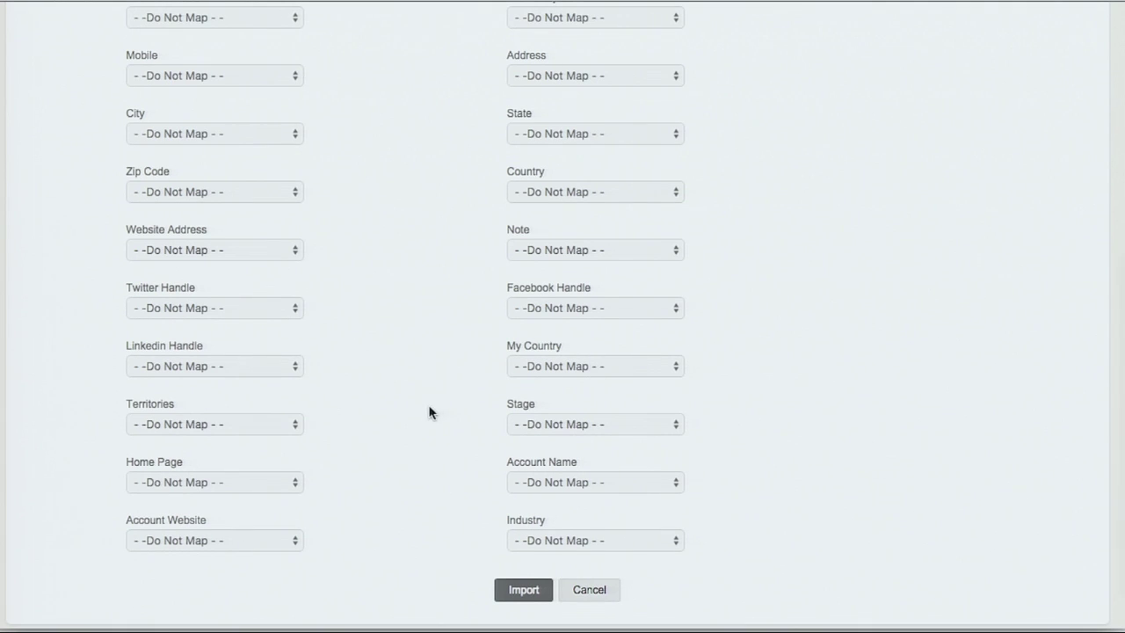
left_click(527, 593)
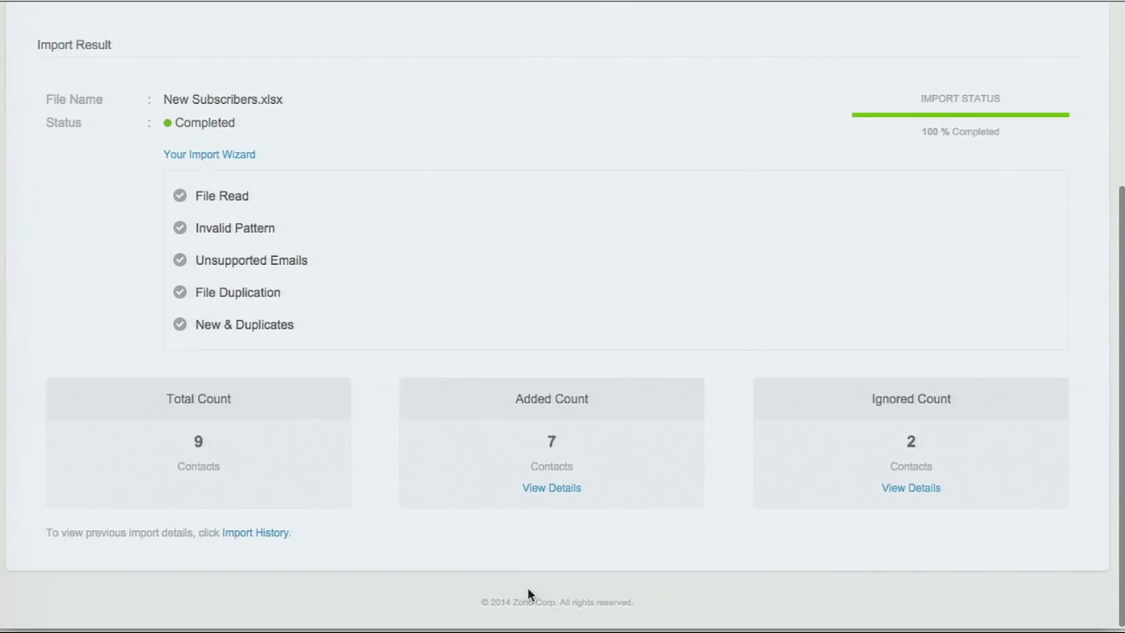
scroll(479, 250, "up", 1)
scroll(480, 250, "up", 2)
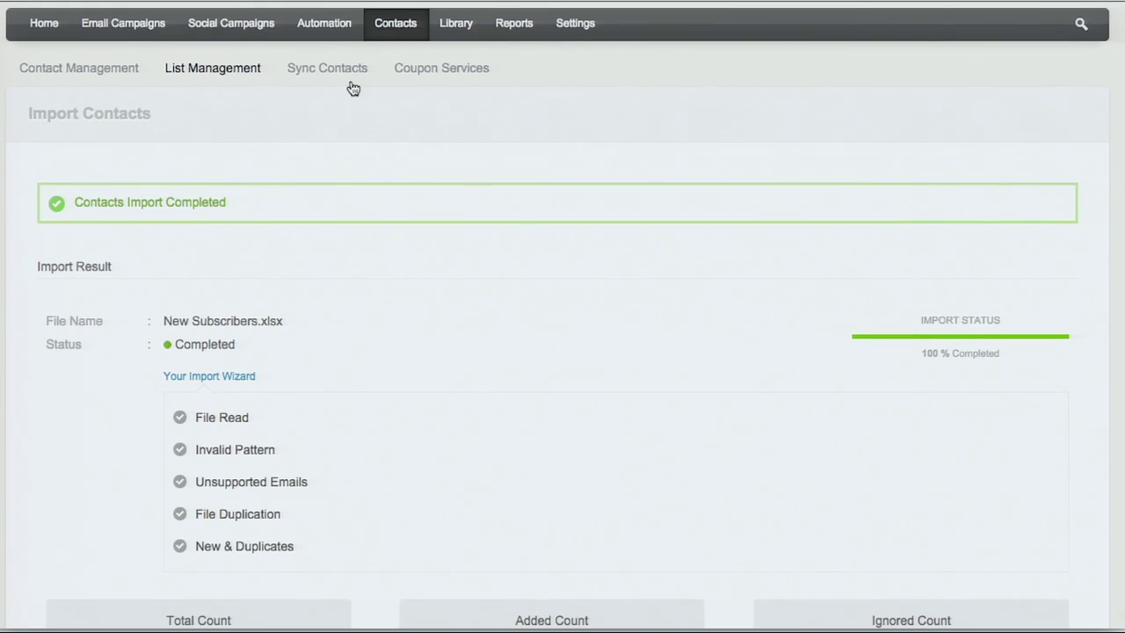
Step: Check Sync Contacts, confirm the New subscribers list holds 7 contacts, then go to Email Campaigns
left_click(311, 68)
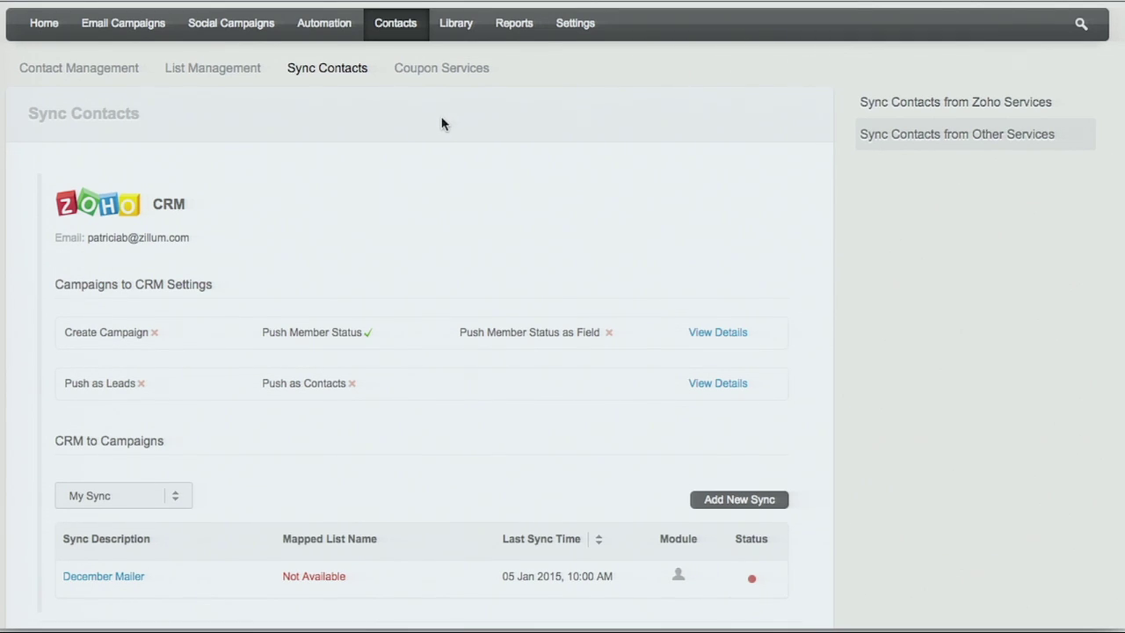
scroll(352, 119, "up", 1)
left_click(176, 107)
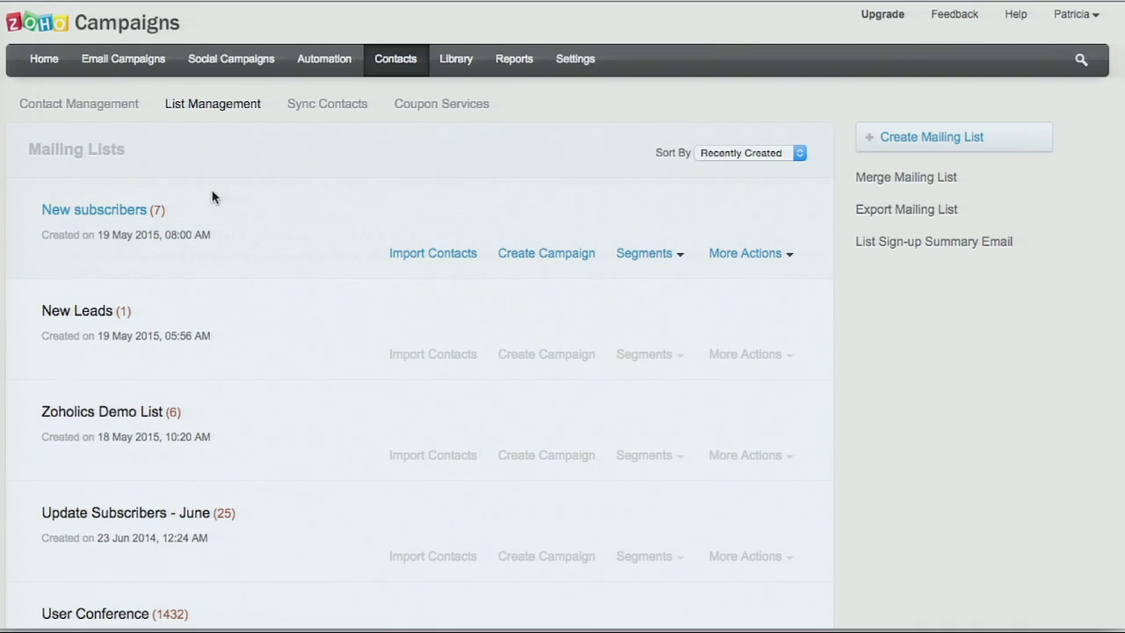
left_click(135, 59)
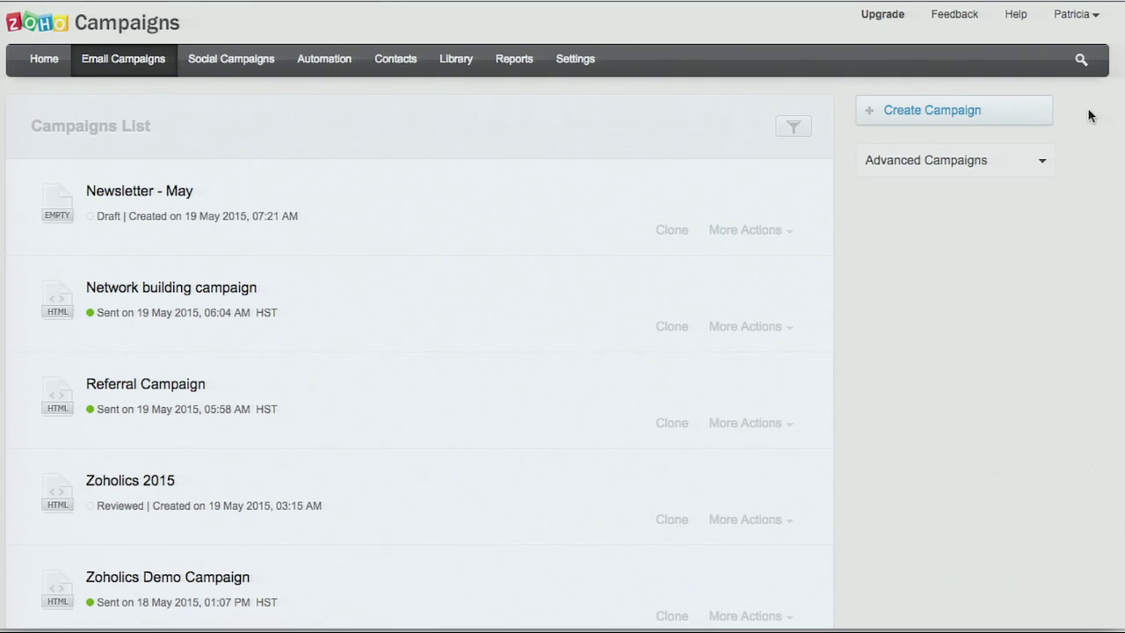
Step: Start a campaign named 'Welcome email to new subscribers' with subject 'Welcome to Zillum!'
left_click(990, 106)
left_click(330, 221)
scroll(492, 254, "down", 1)
scroll(534, 246, "down", 1)
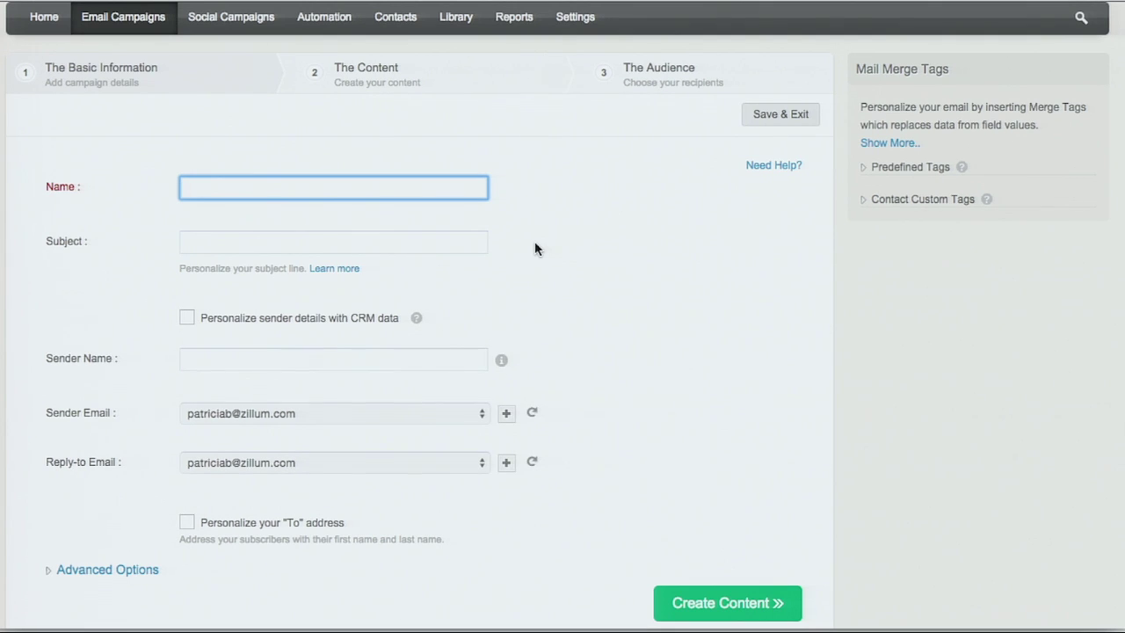
type("Welcome email to new subscribers")
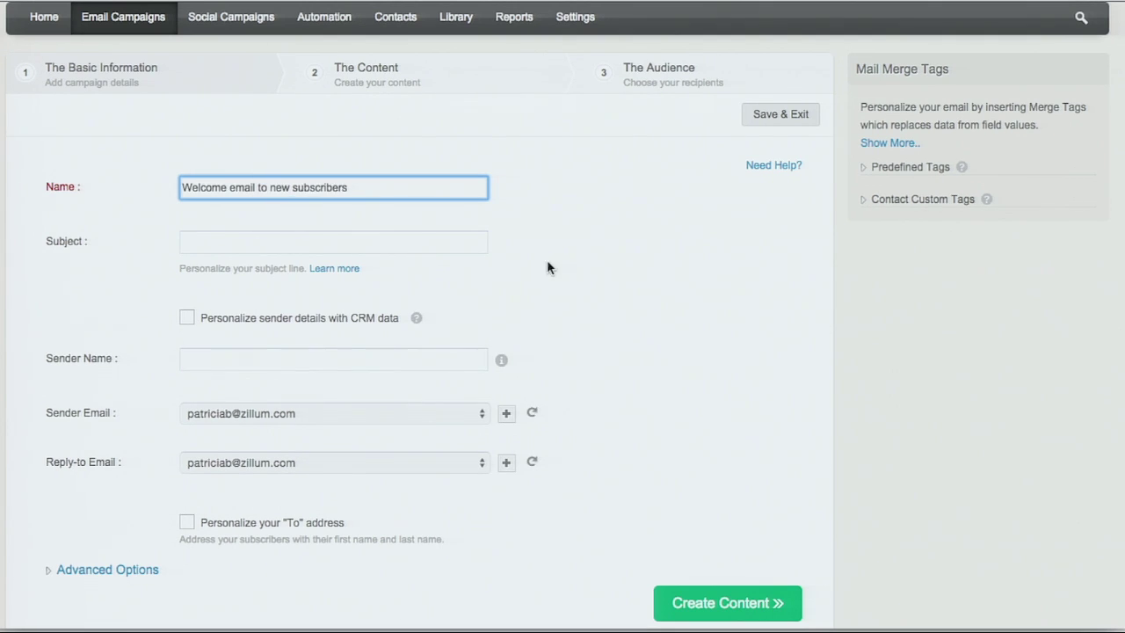
left_click(389, 238)
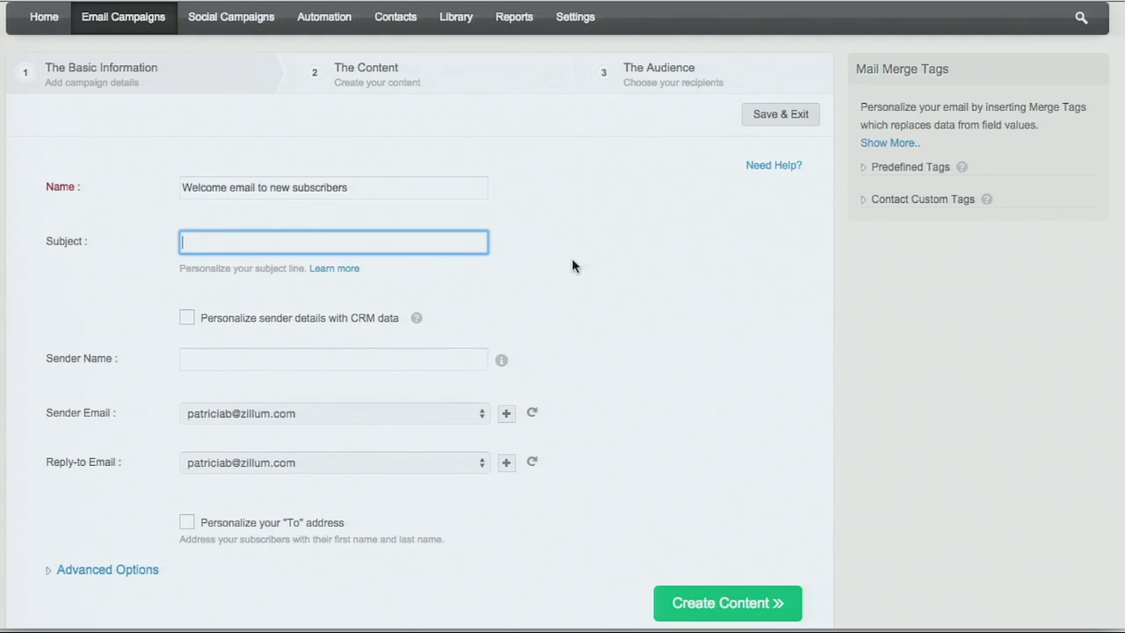
type("Welcome to Zillum!")
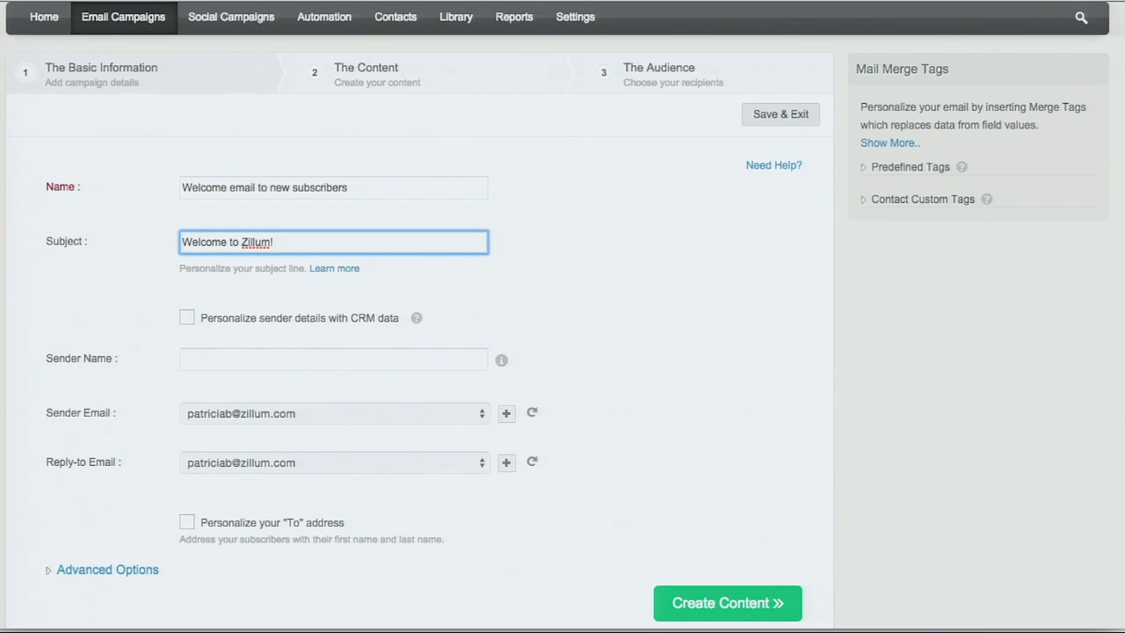
Step: Fill in the sender's name and move on to the content options
left_click(275, 352)
left_click(565, 396)
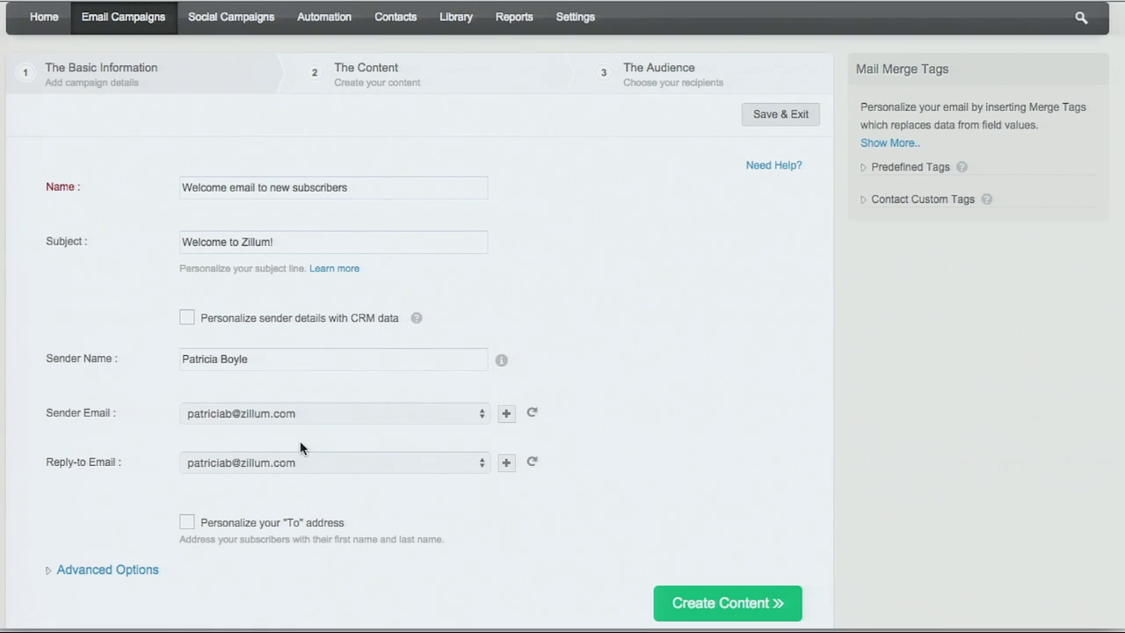
left_click(726, 598)
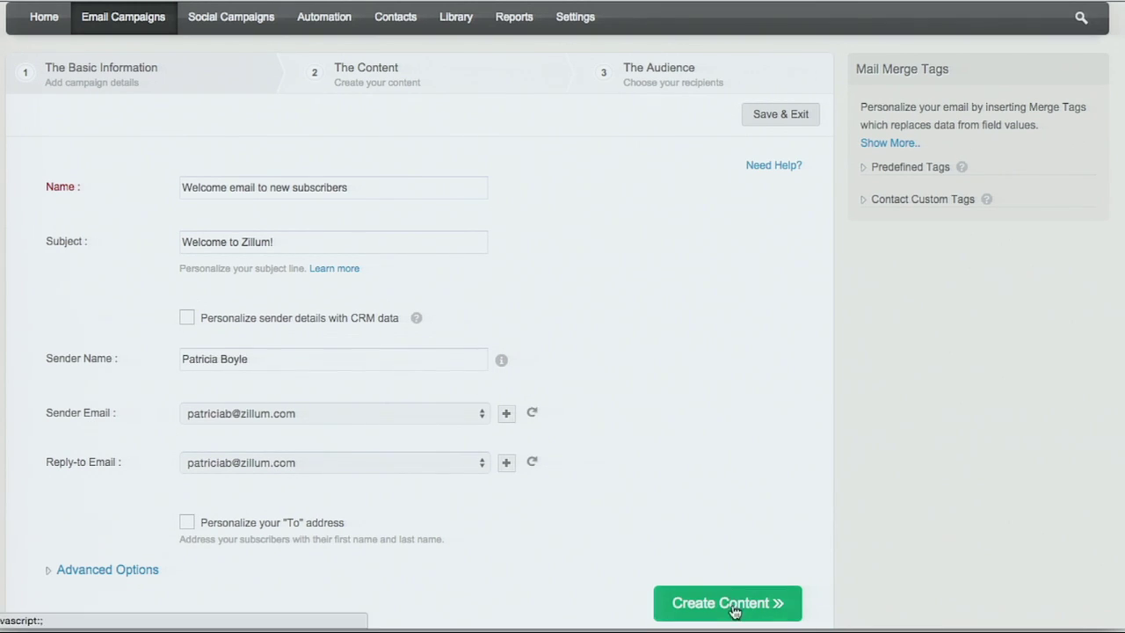
scroll(765, 460, "down", 1)
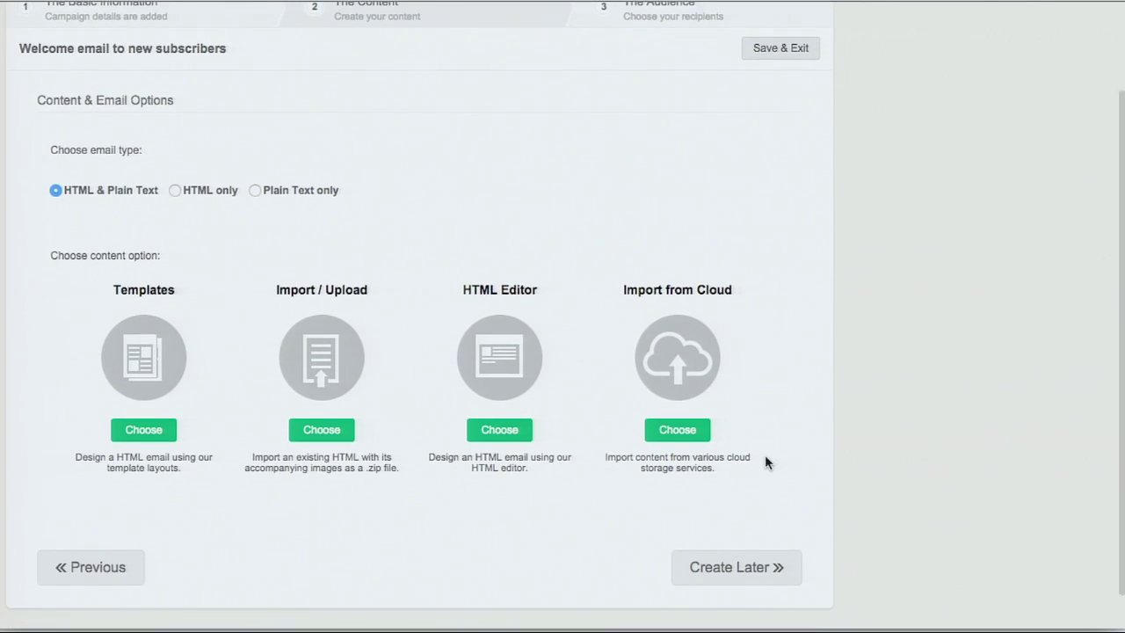
Step: Build the email content from the Business1 designed template
scroll(765, 463, "down", 1)
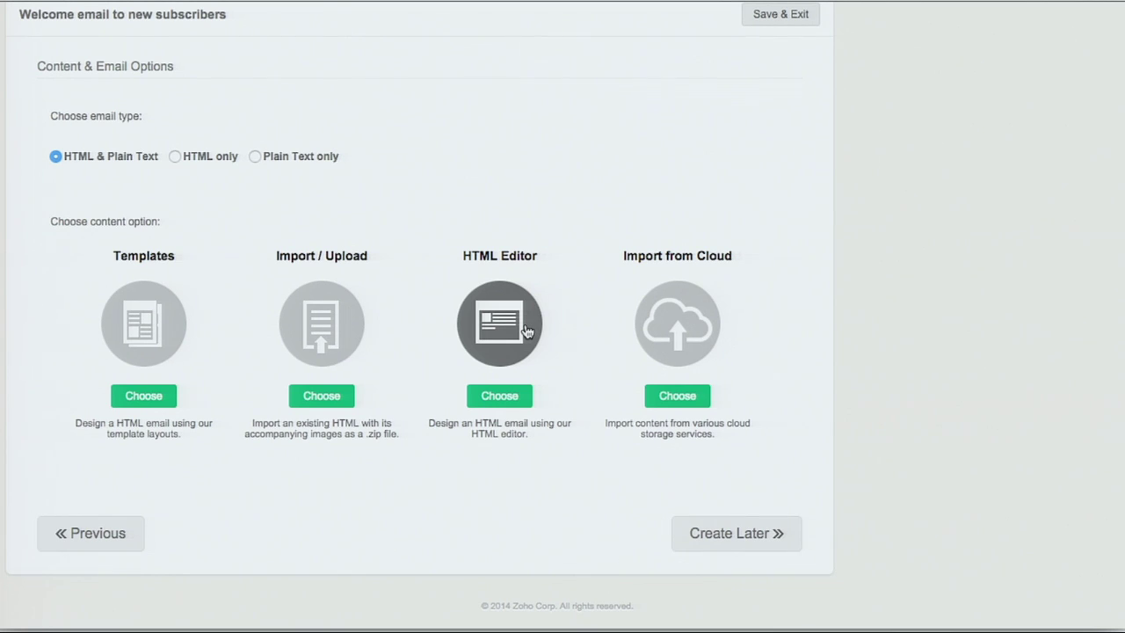
left_click(157, 336)
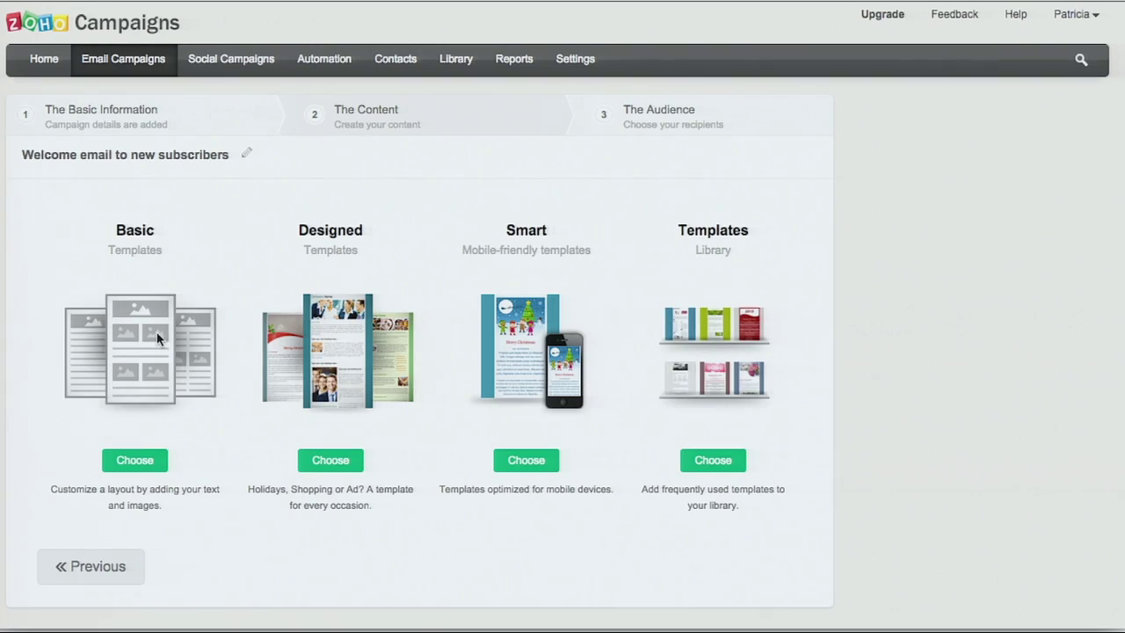
left_click(336, 360)
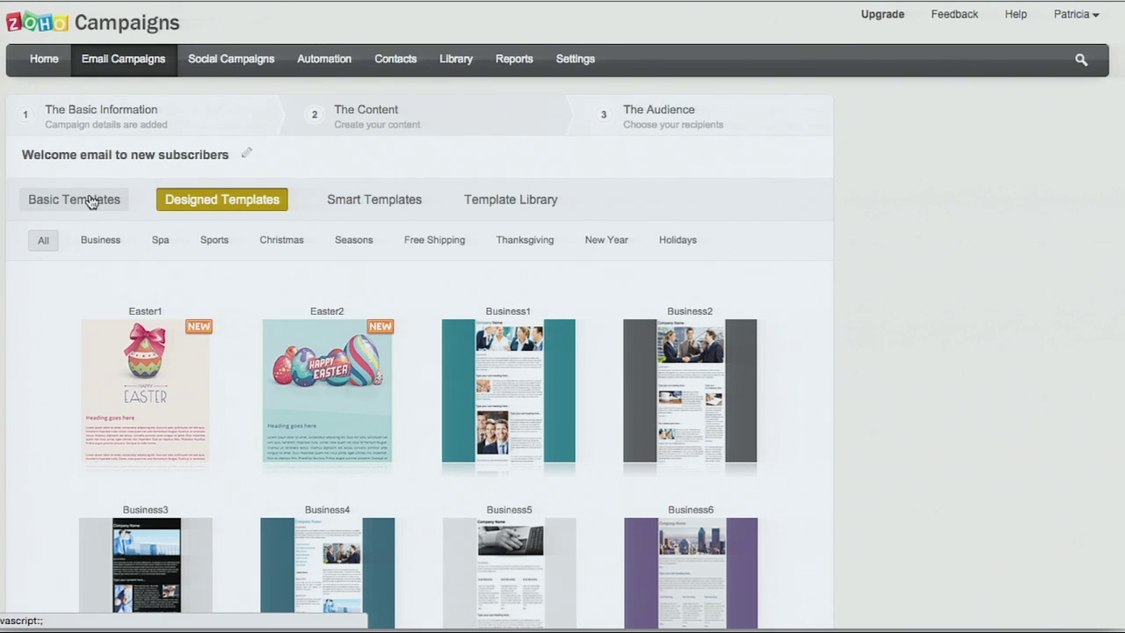
left_click(453, 336)
scroll(524, 369, "down", 2)
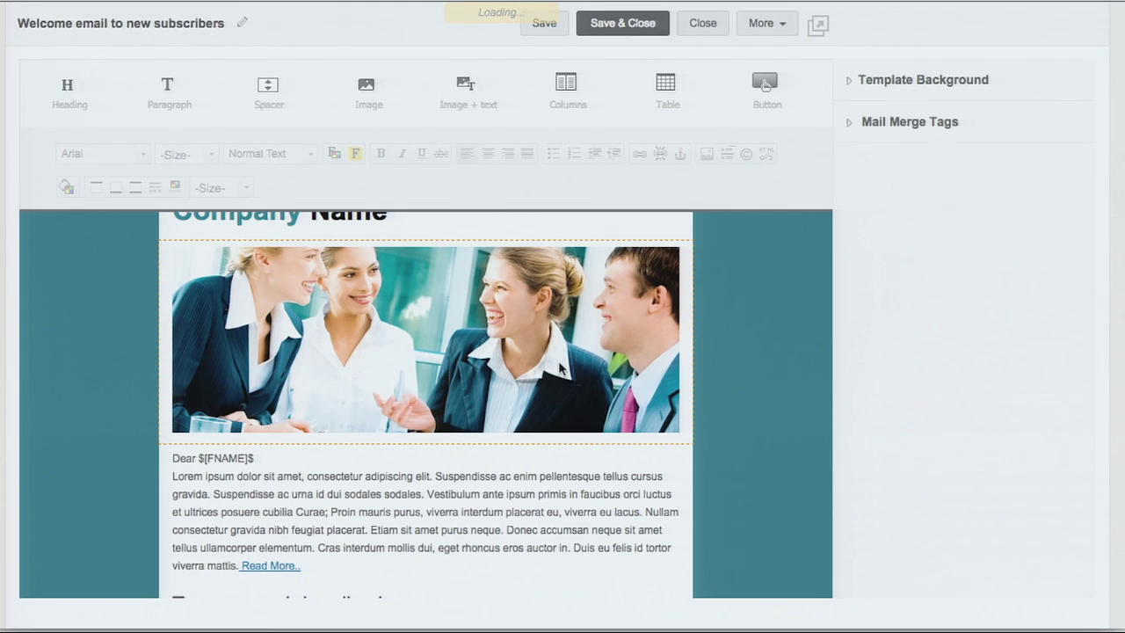
Step: Check background and merge tags, select the $[FNAME]$ greeting tag, then save and close the editor
left_click(850, 90)
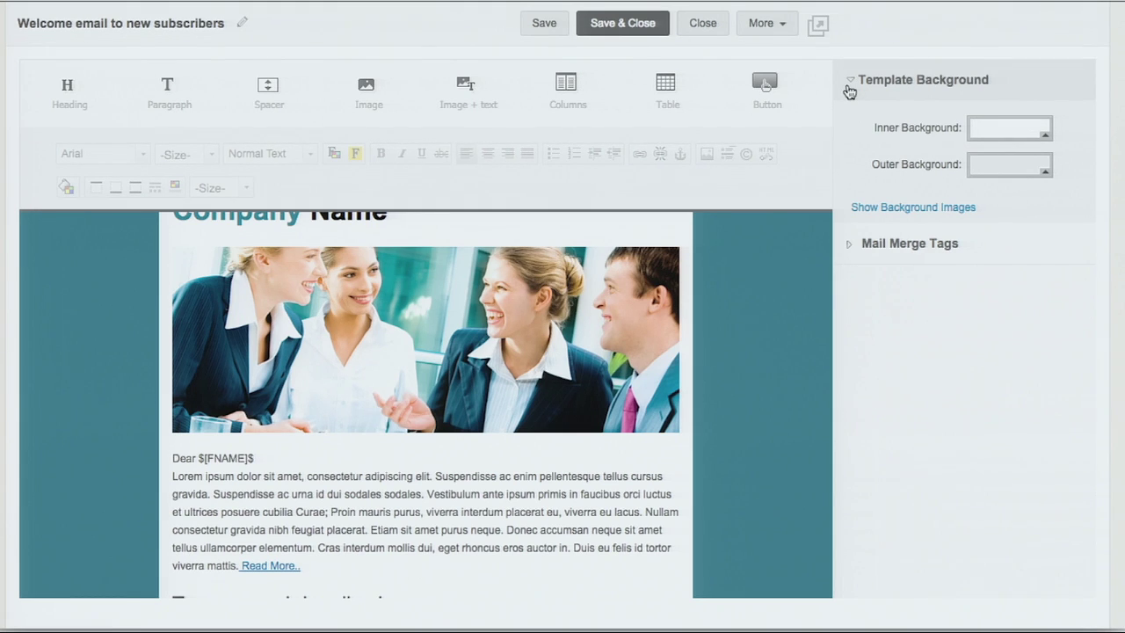
scroll(688, 331, "down", 1)
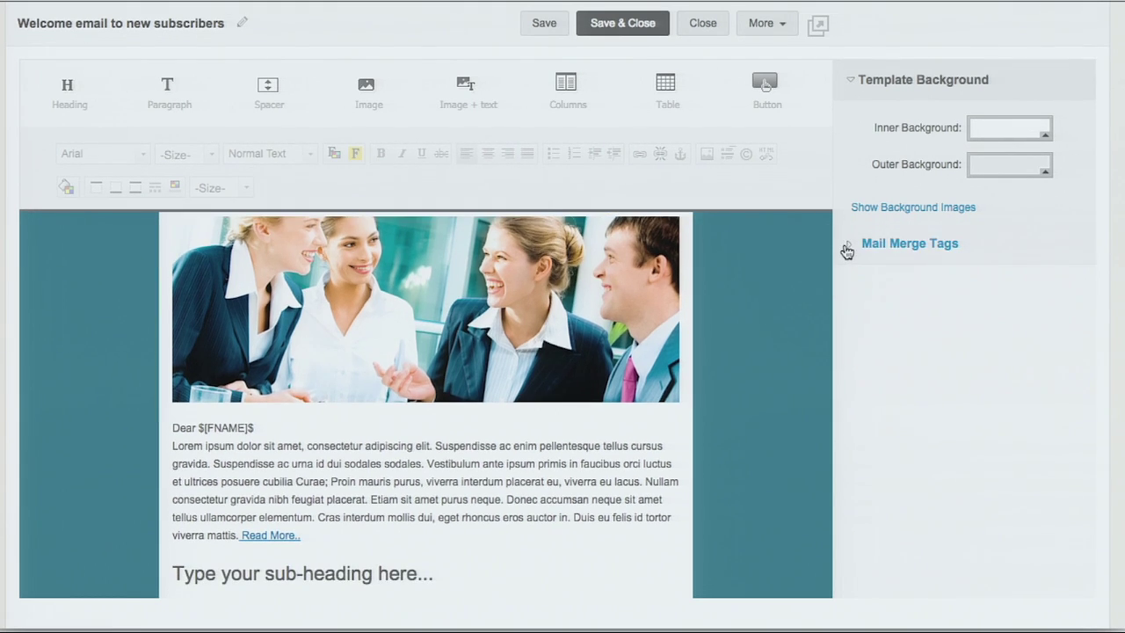
left_click(847, 247)
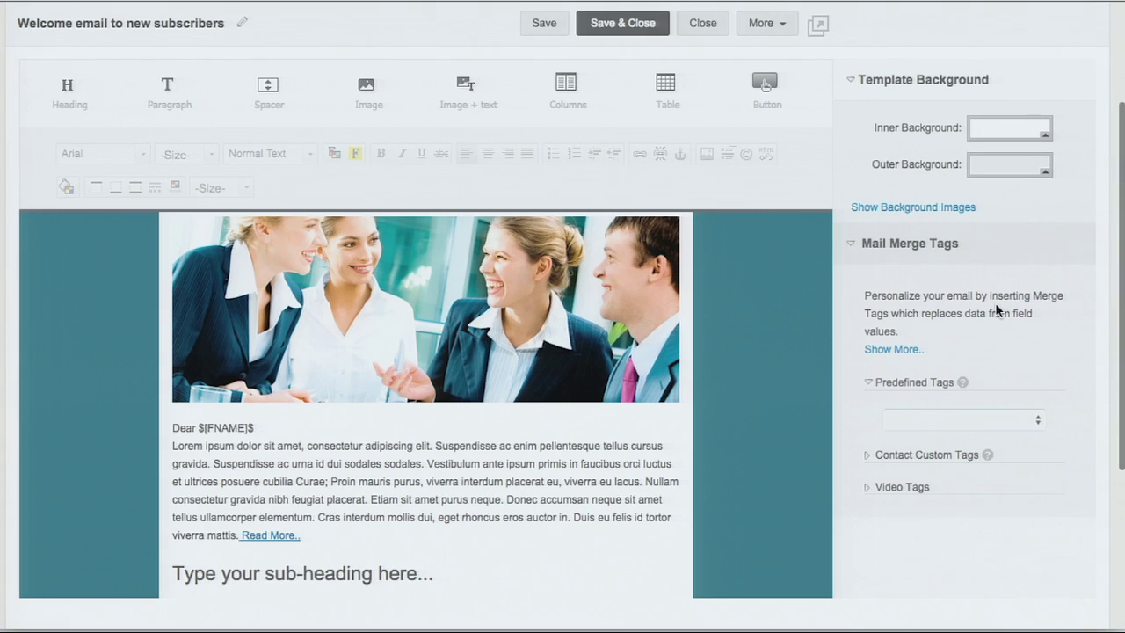
left_click_drag(257, 429, 198, 427)
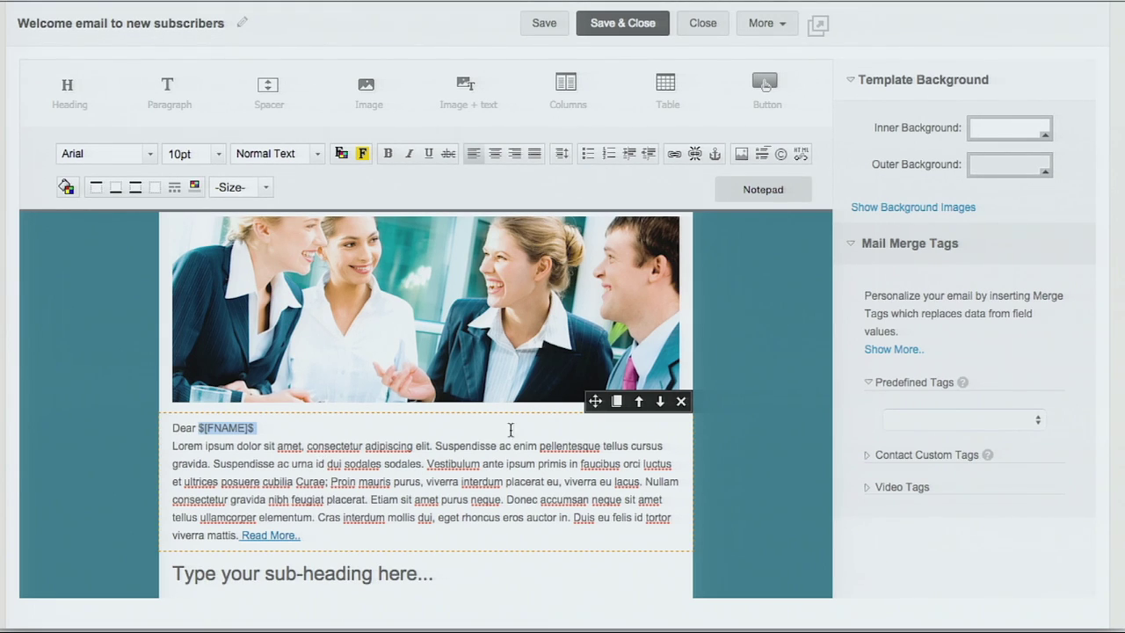
left_click(785, 23)
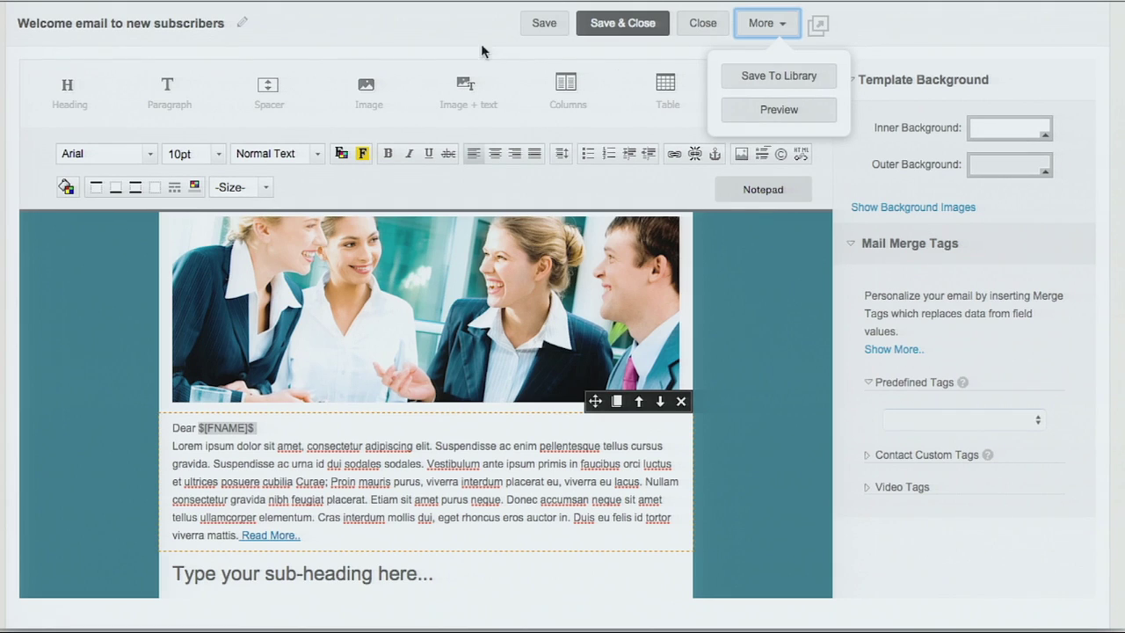
left_click(628, 28)
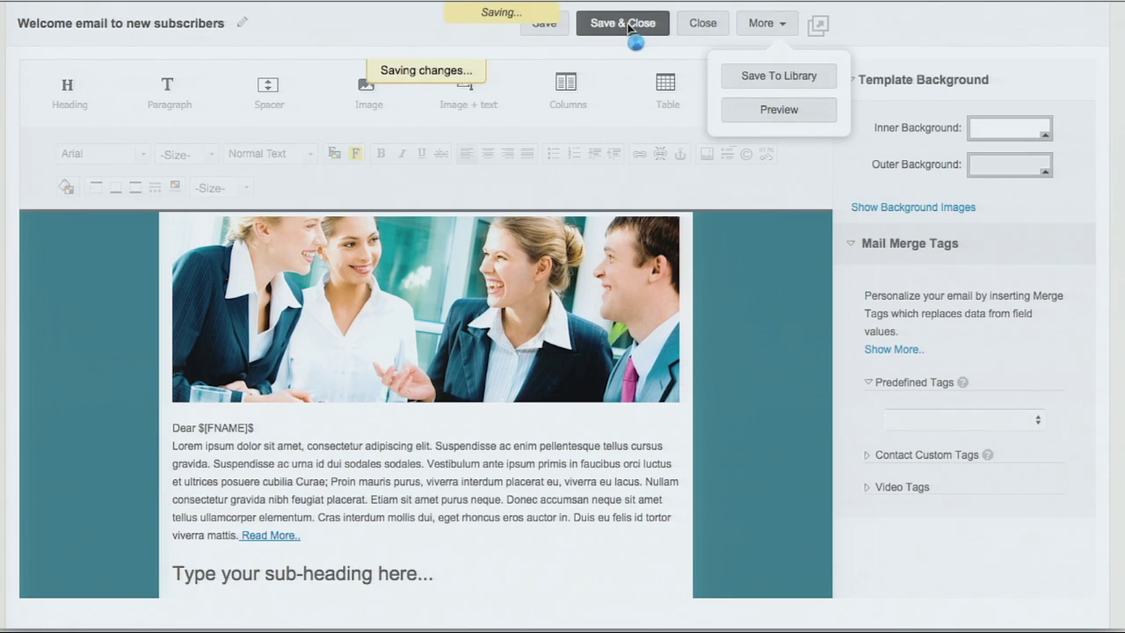
Step: Leave the test Send To address unset and proceed to the Recipients step
scroll(877, 429, "down", 3)
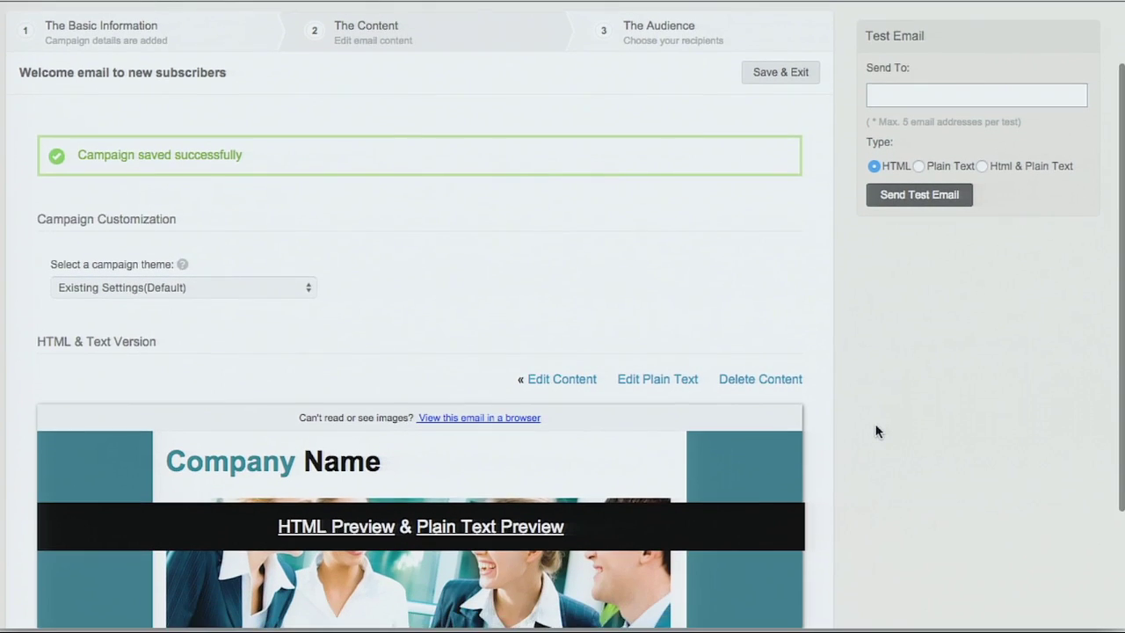
scroll(877, 431, "down", 1)
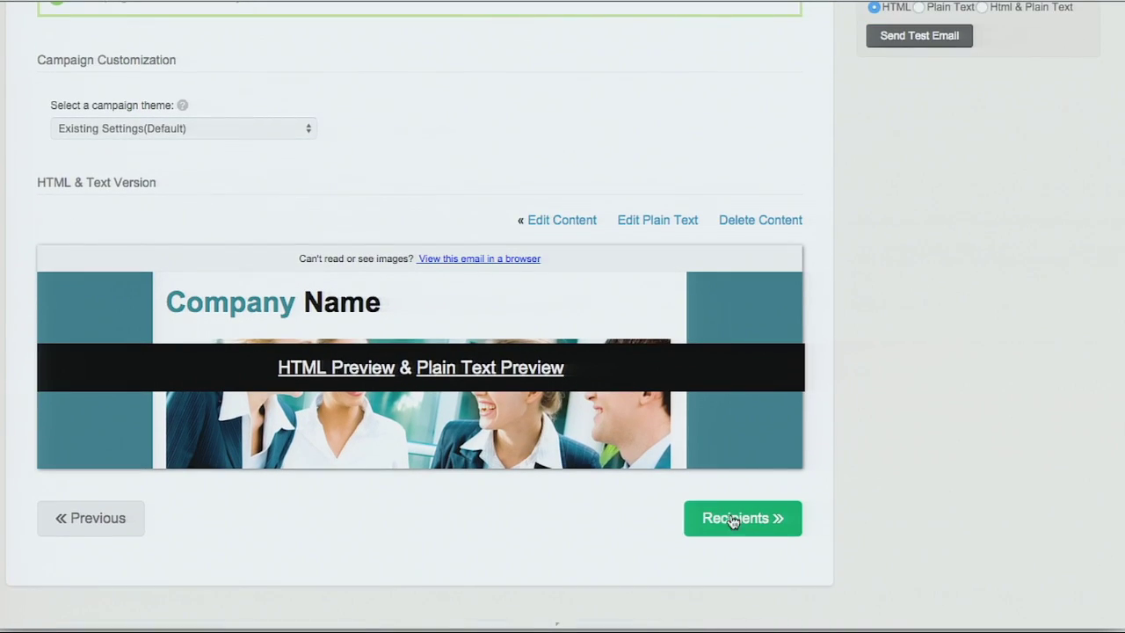
scroll(852, 403, "up", 3)
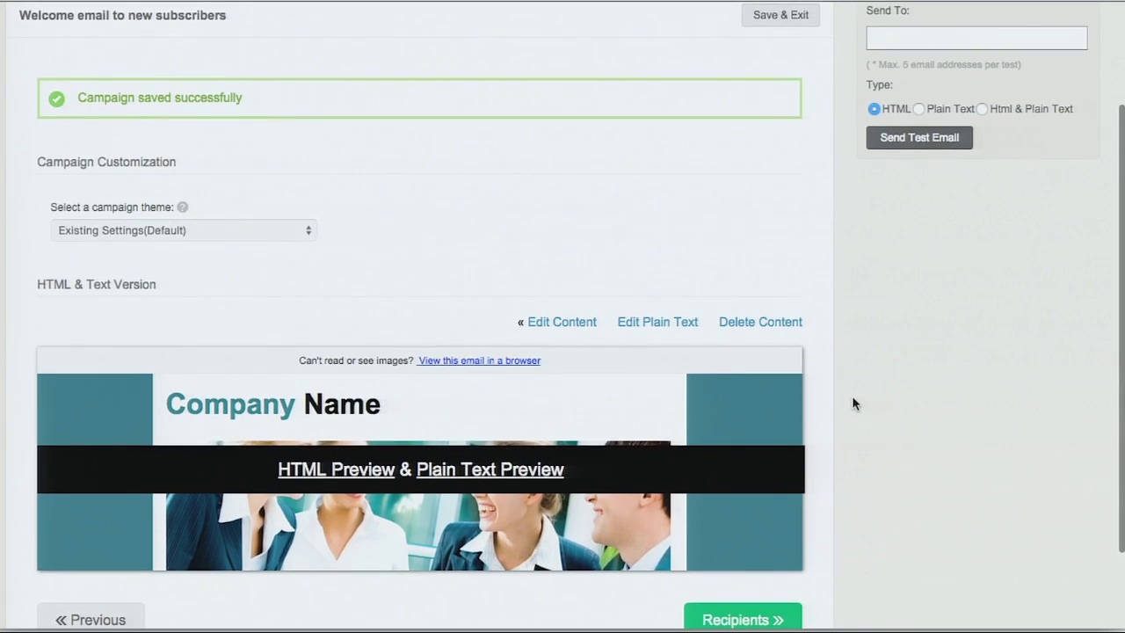
scroll(852, 404, "up", 3)
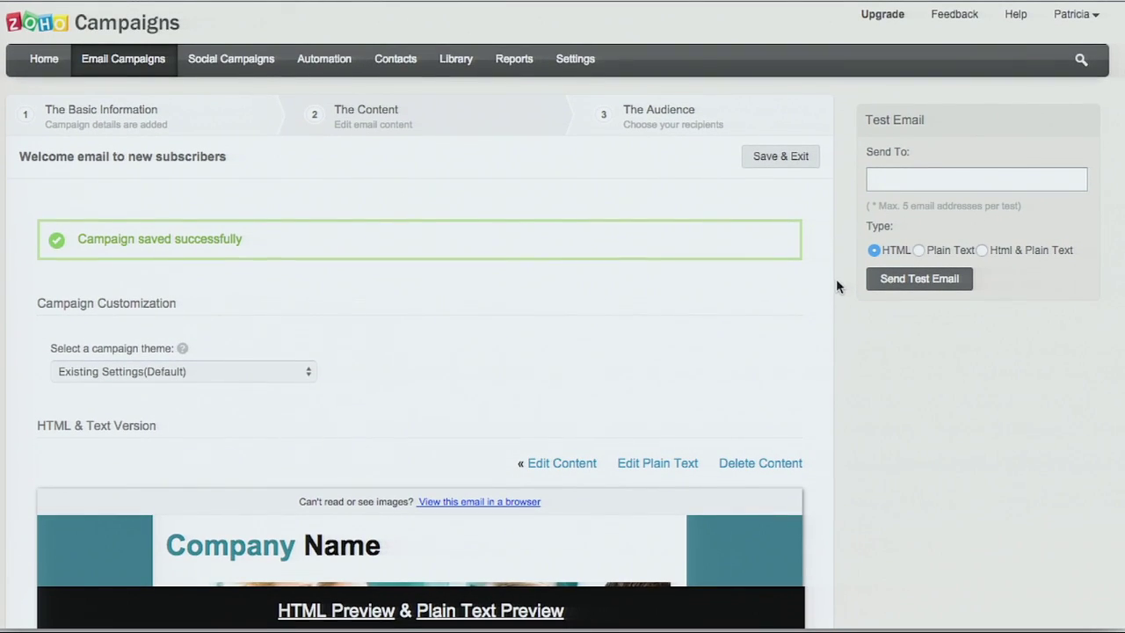
left_click(936, 175)
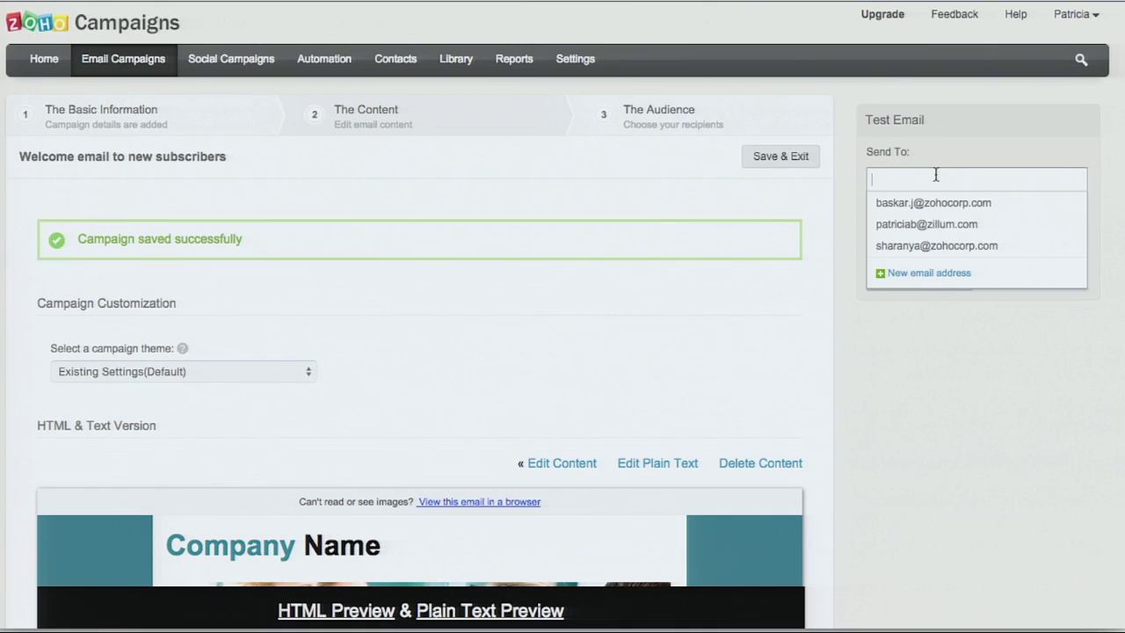
left_click(870, 326)
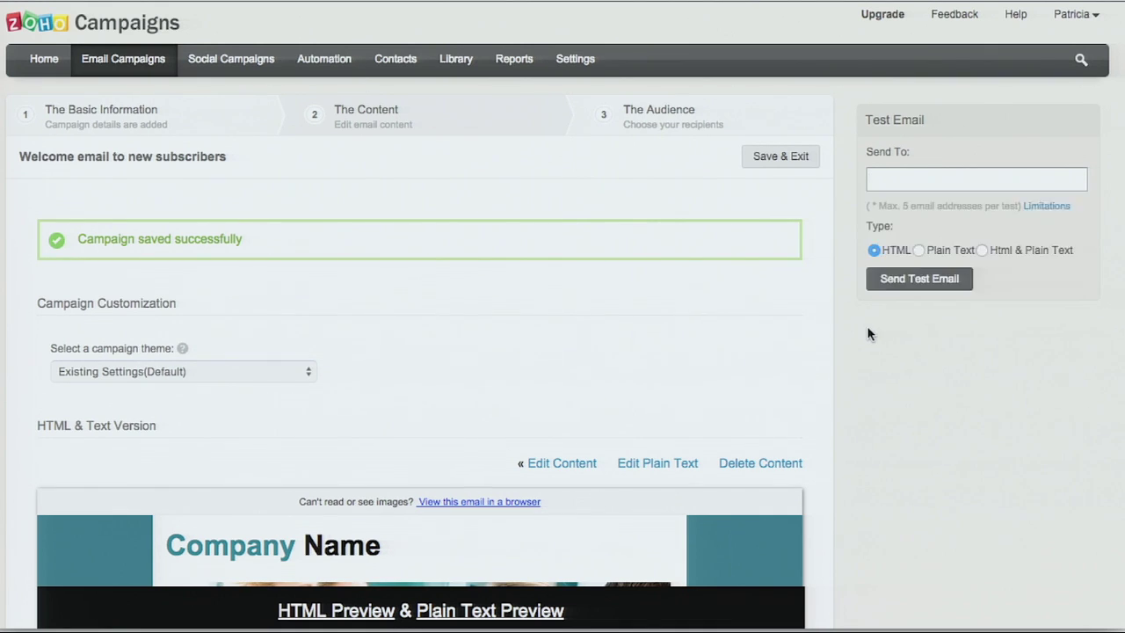
scroll(868, 334, "down", 3)
left_click(750, 520)
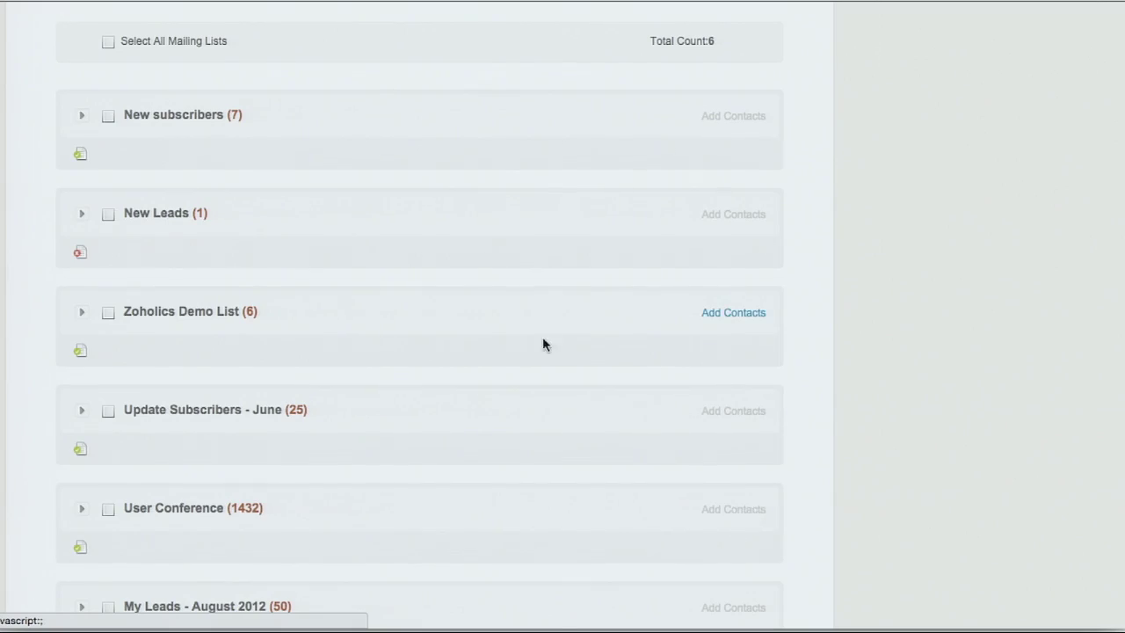
Step: Target the New subscribers (7) mailing list and proceed to the campaign summary
scroll(550, 352, "up", 2)
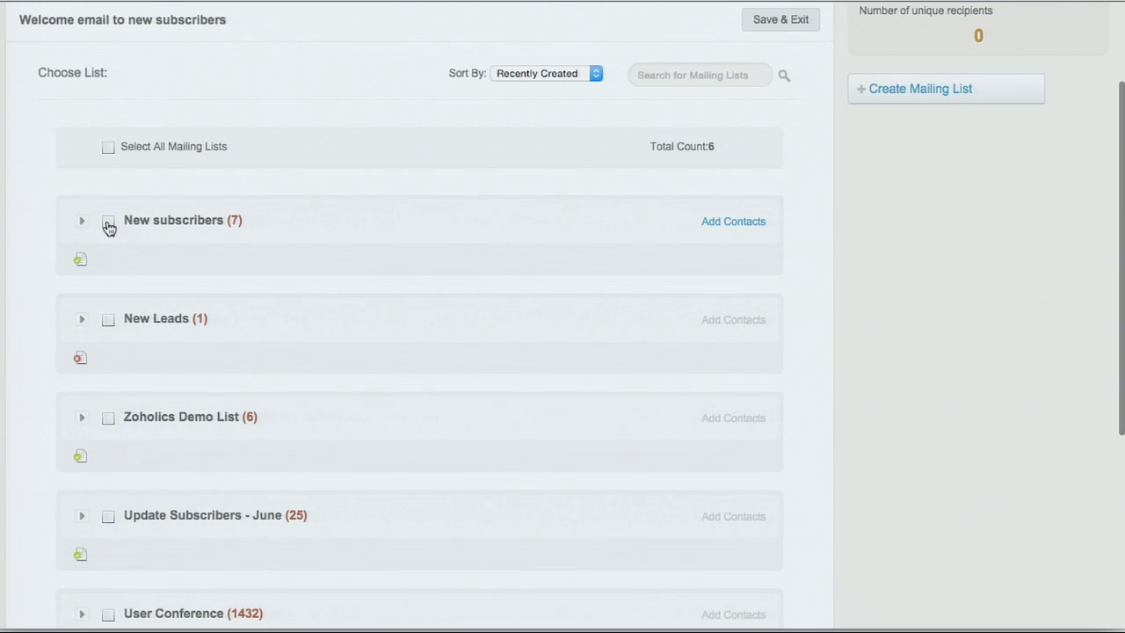
left_click(108, 222)
scroll(874, 304, "down", 6)
left_click(758, 519)
scroll(653, 319, "up", 5)
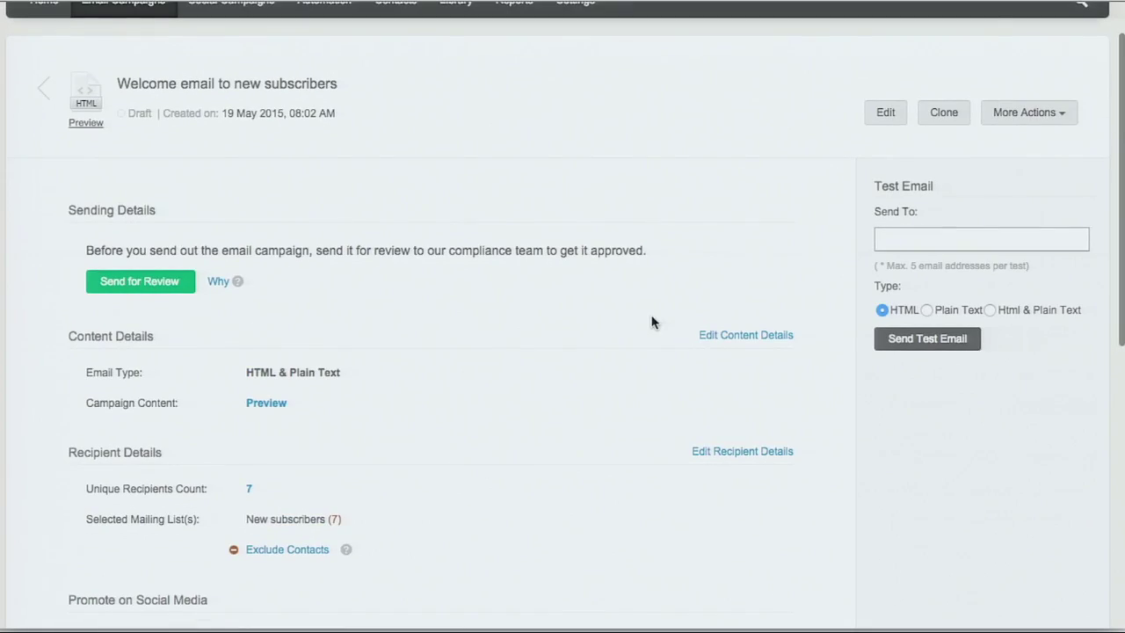
scroll(559, 317, "up", 2)
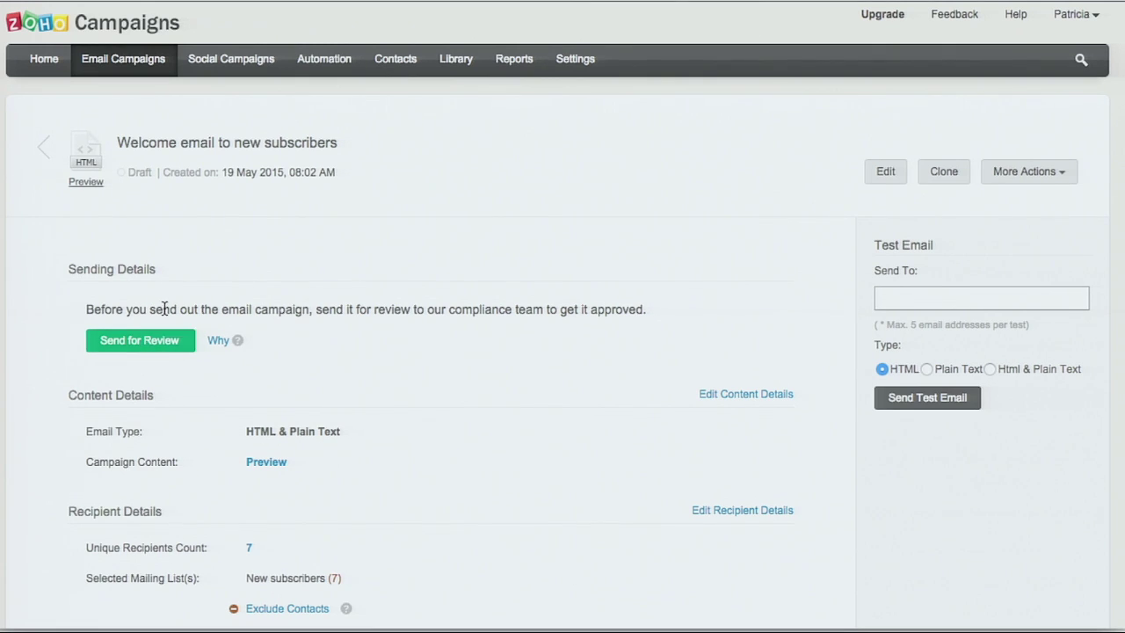
Step: Send the welcome campaign for review and return to the Campaigns List
left_click(128, 347)
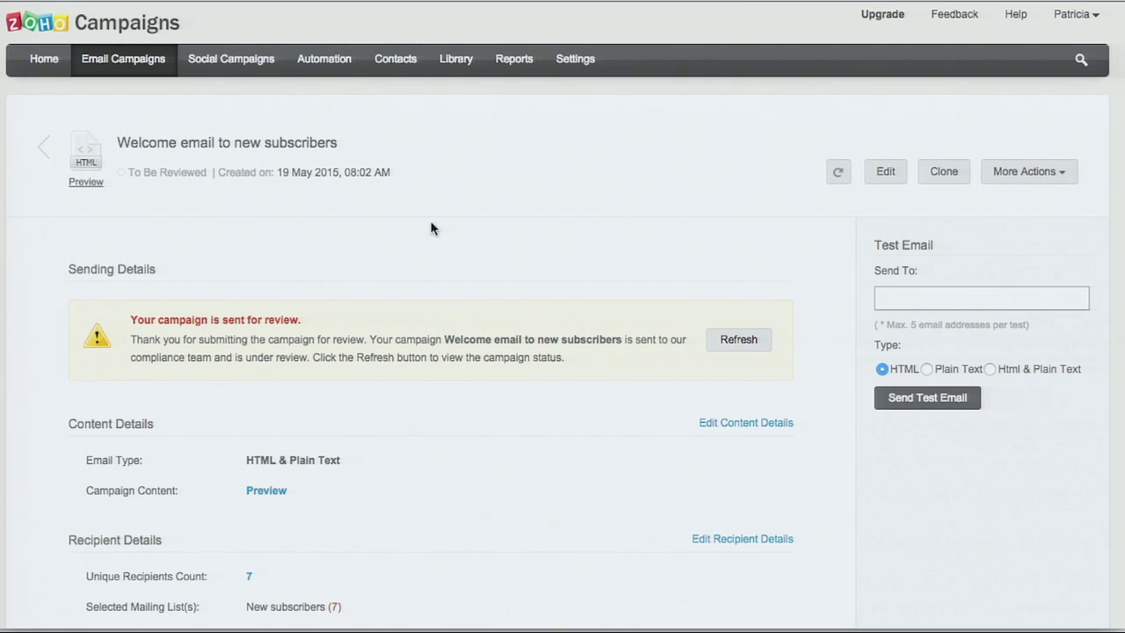
scroll(593, 171, "down", 1)
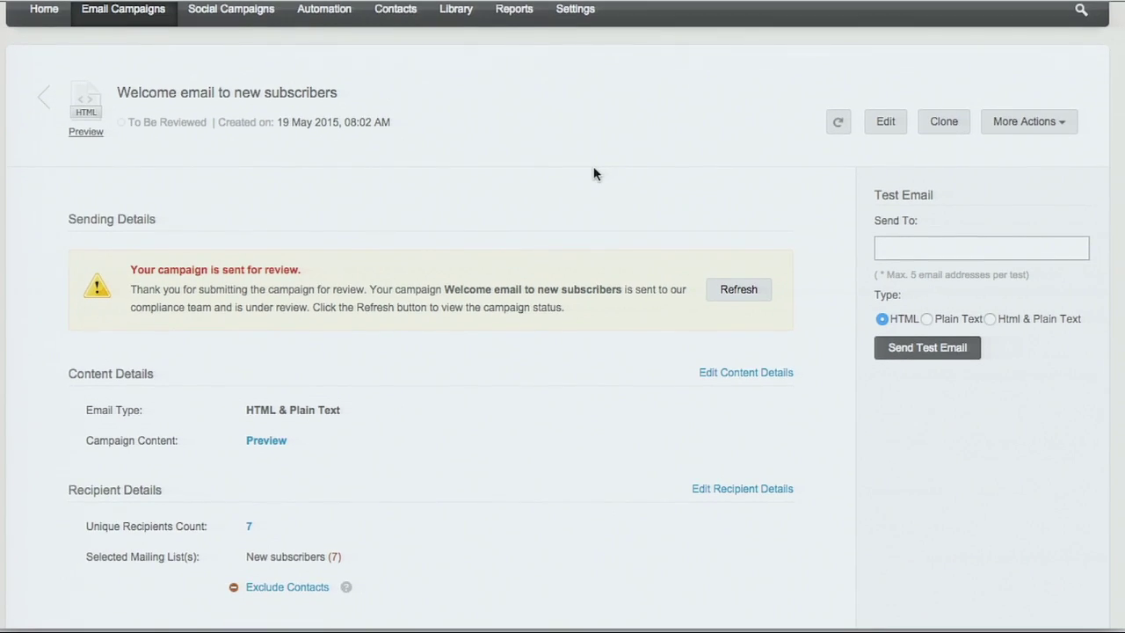
scroll(593, 173, "down", 1)
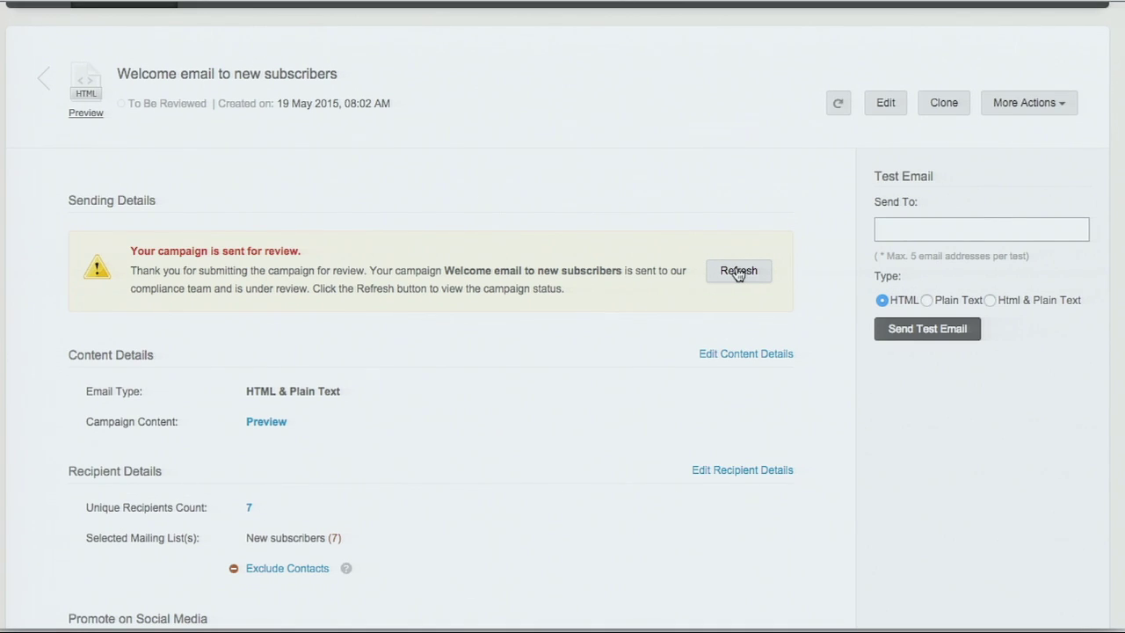
scroll(673, 220, "up", 1)
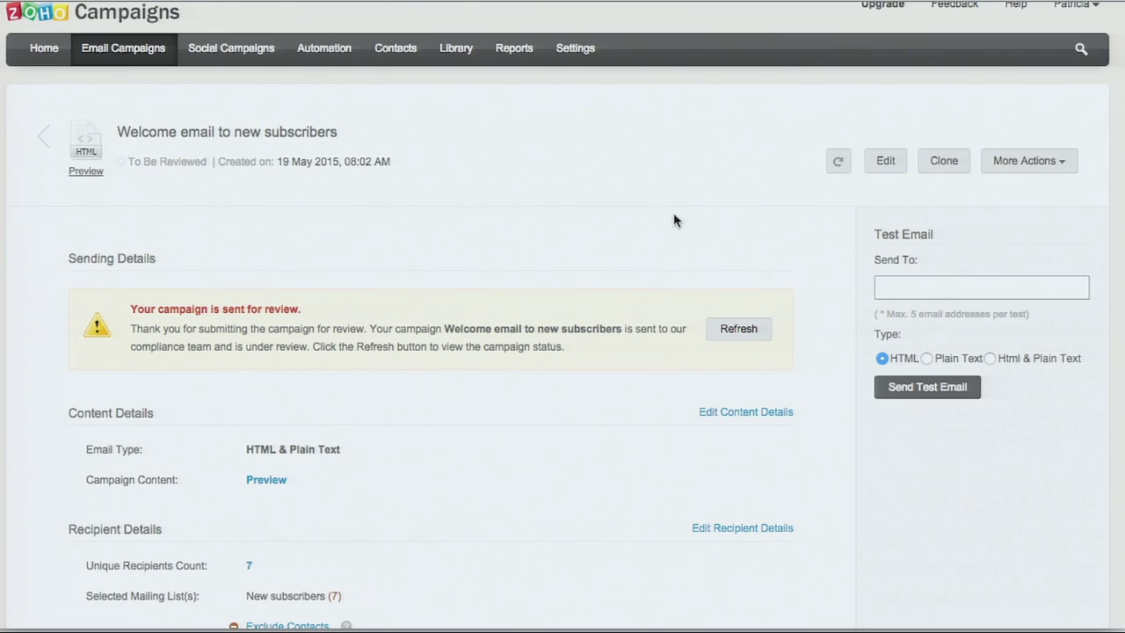
scroll(673, 221, "up", 1)
left_click(42, 155)
Step: Open the Zoholics 2015 campaign and look over its send options and 6 recipients
scroll(320, 281, "down", 5)
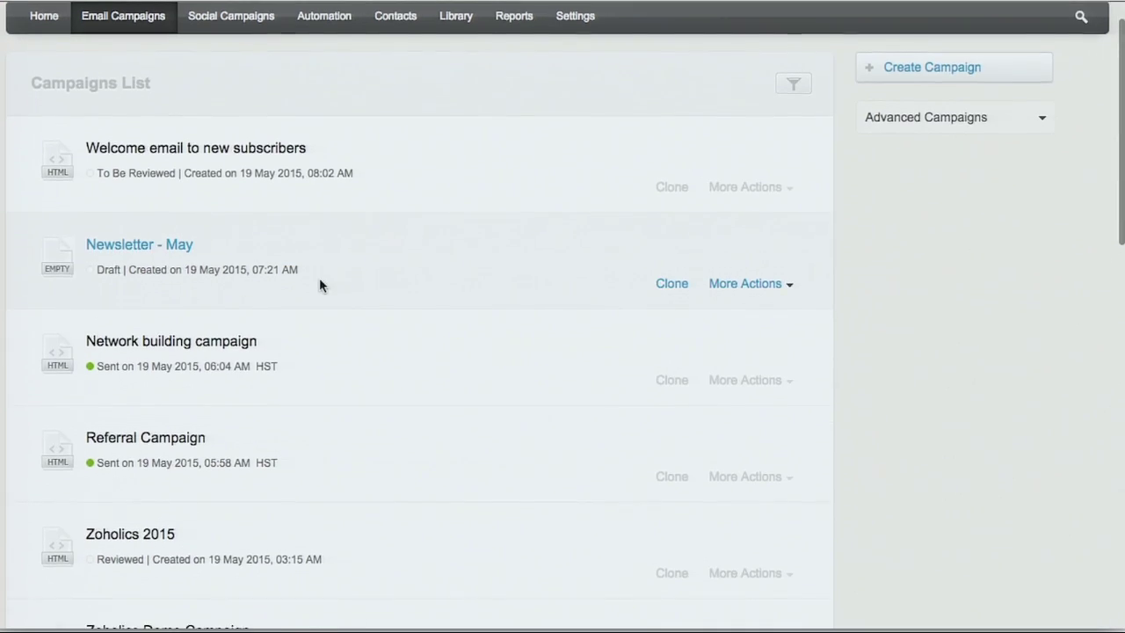
left_click(95, 262)
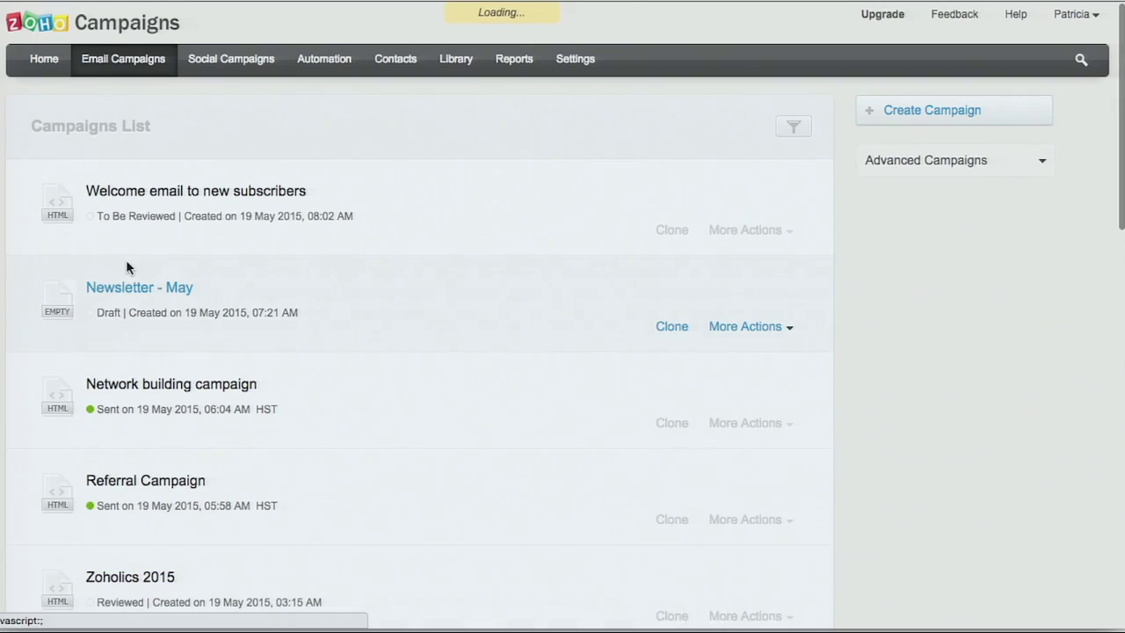
scroll(248, 275, "down", 2)
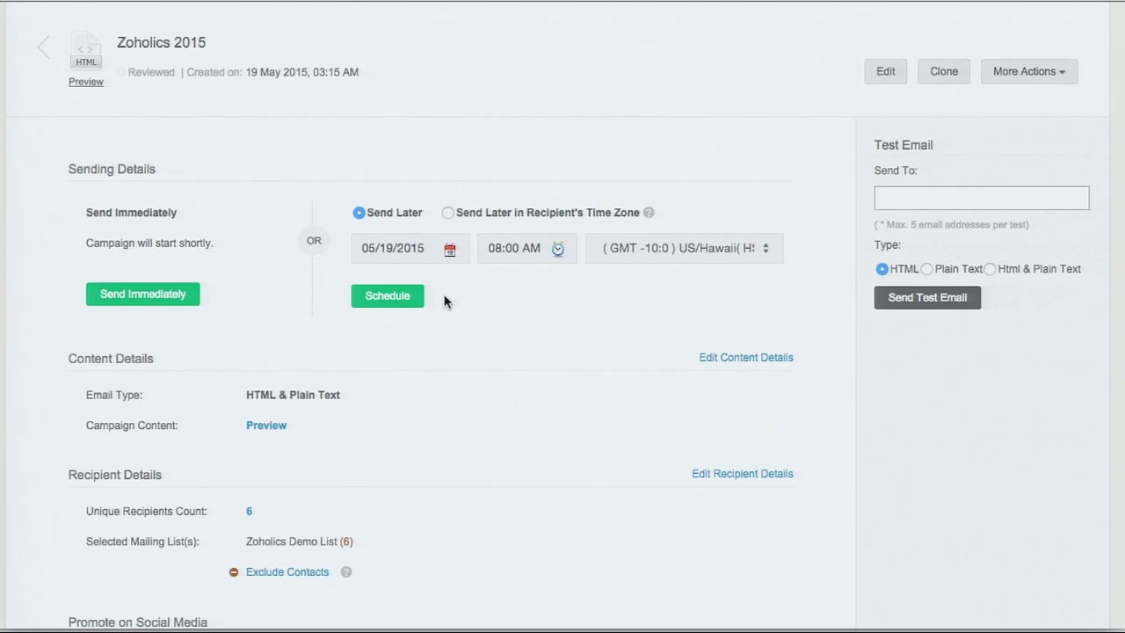
scroll(444, 302, "up", 1)
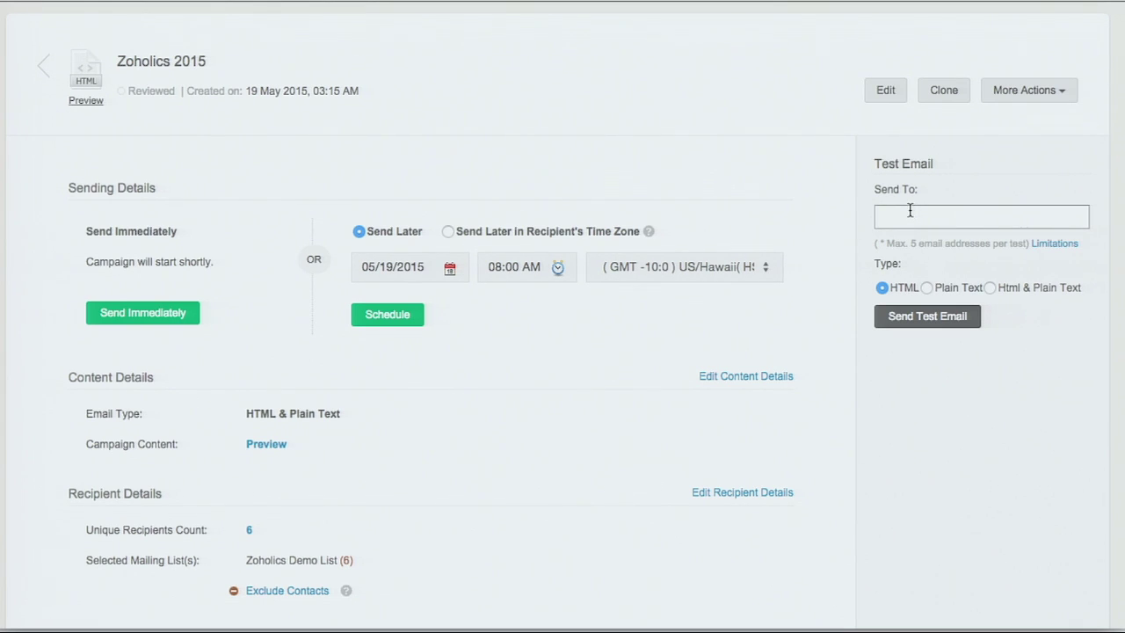
scroll(956, 377, "down", 1)
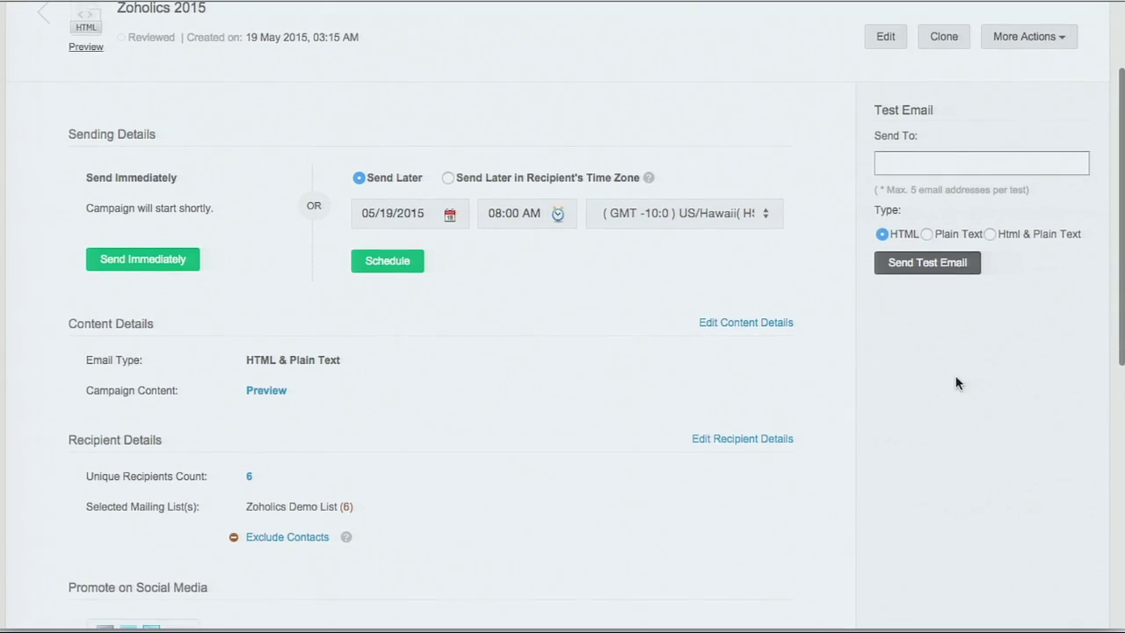
scroll(957, 383, "down", 4)
scroll(956, 383, "up", 4)
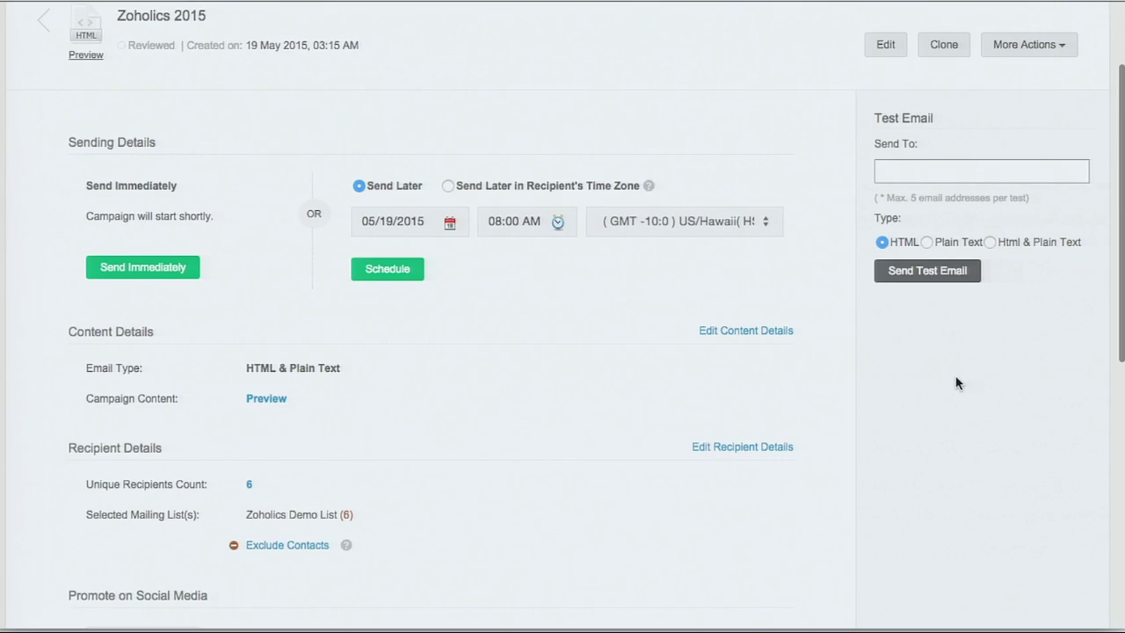
scroll(957, 383, "up", 3)
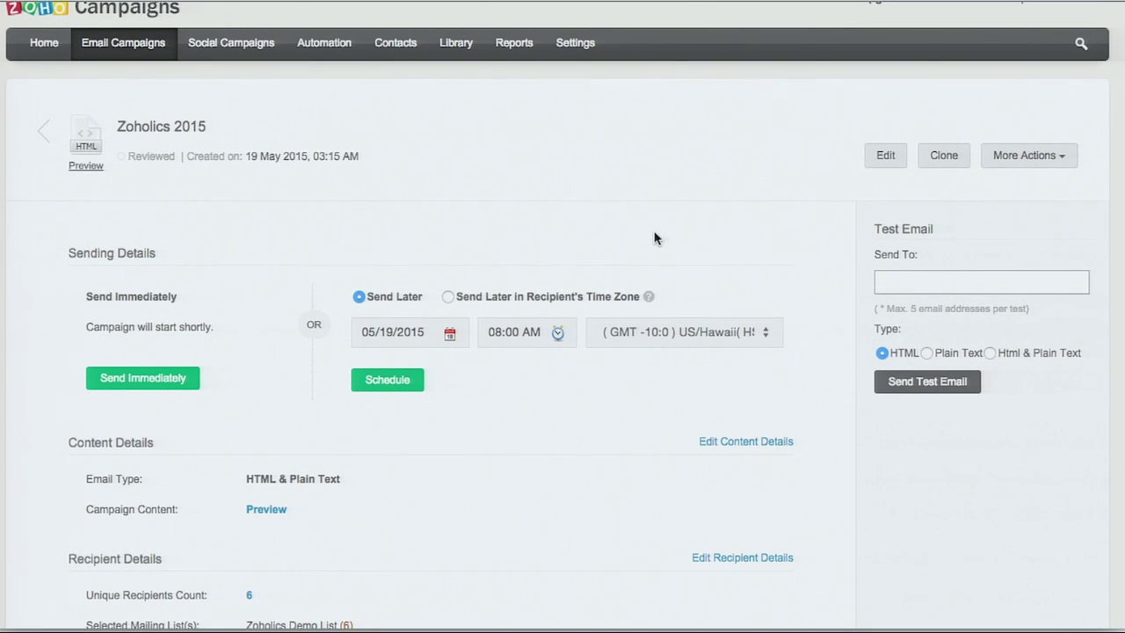
scroll(654, 238, "up", 1)
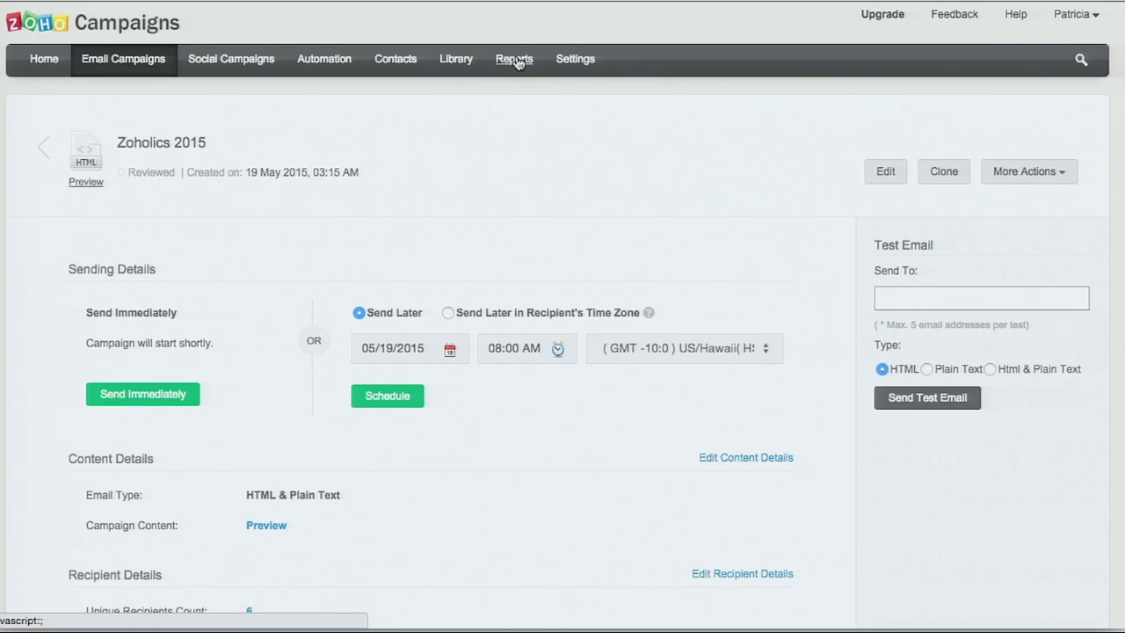
Step: Open the Zoholics Demo Campaign report and review its summary: 7 sent, 100% delivered, 42.9% opened
left_click(515, 60)
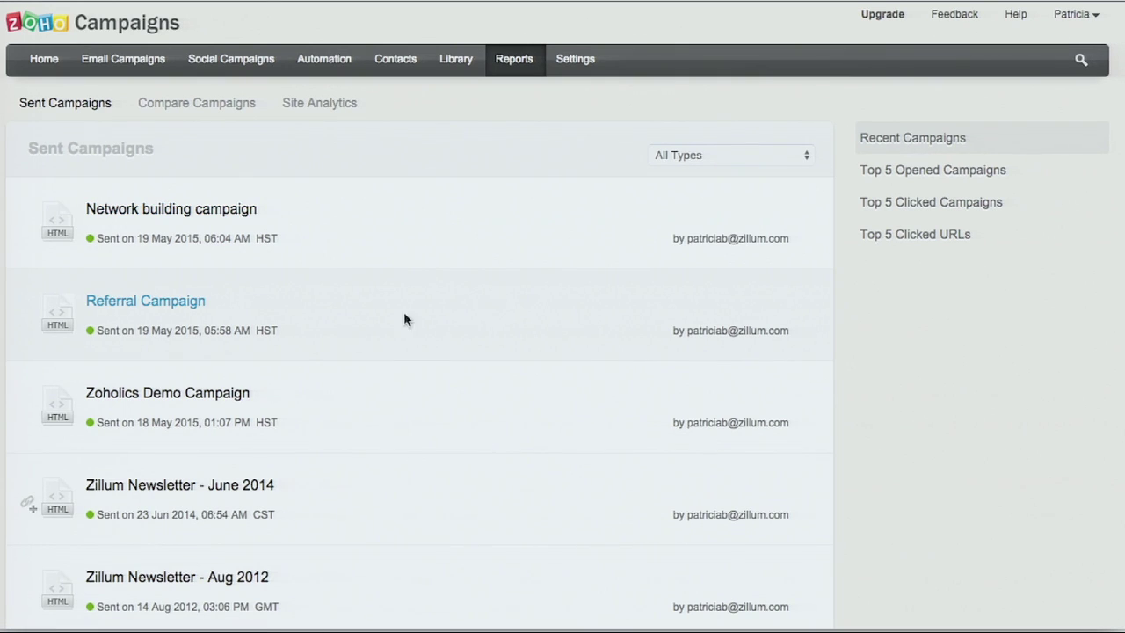
left_click(200, 396)
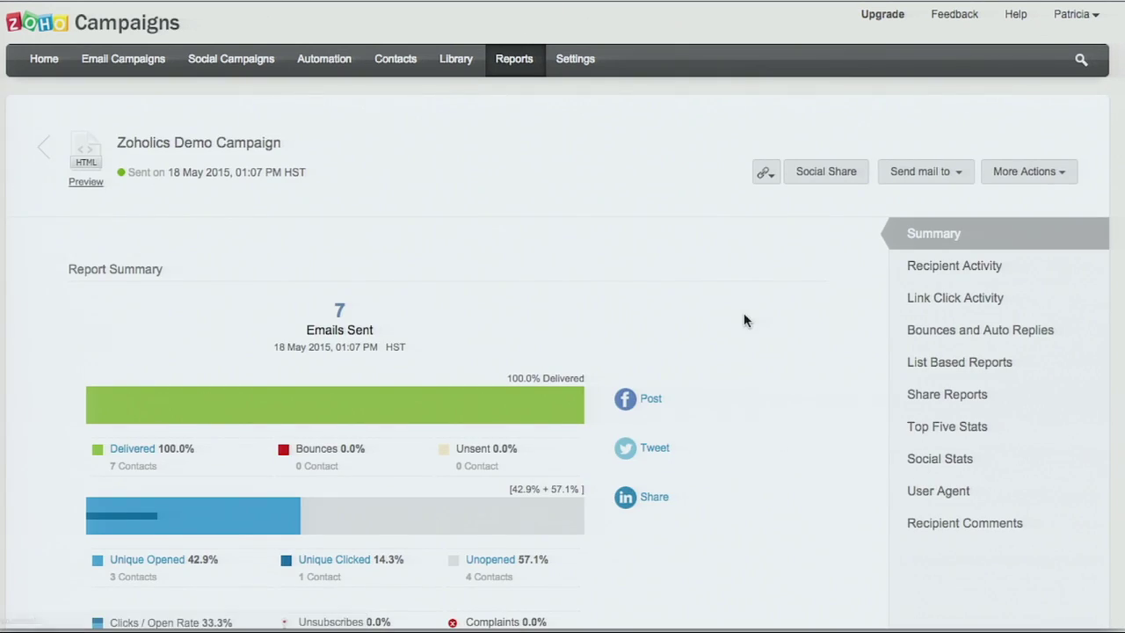
scroll(748, 319, "down", 2)
scroll(745, 320, "down", 4)
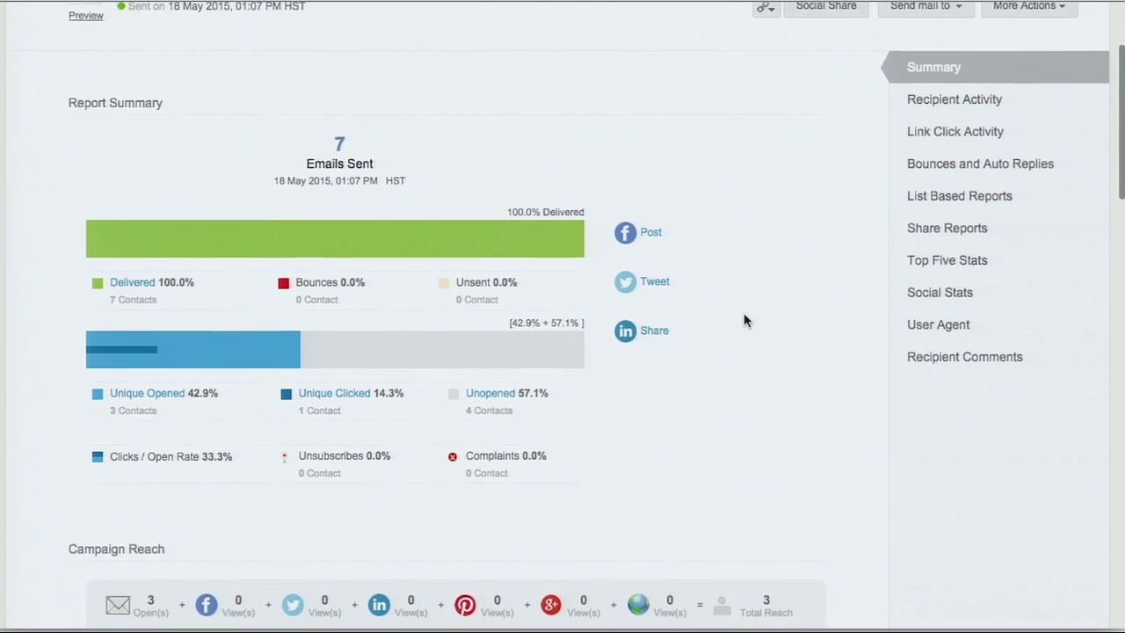
scroll(744, 320, "down", 1)
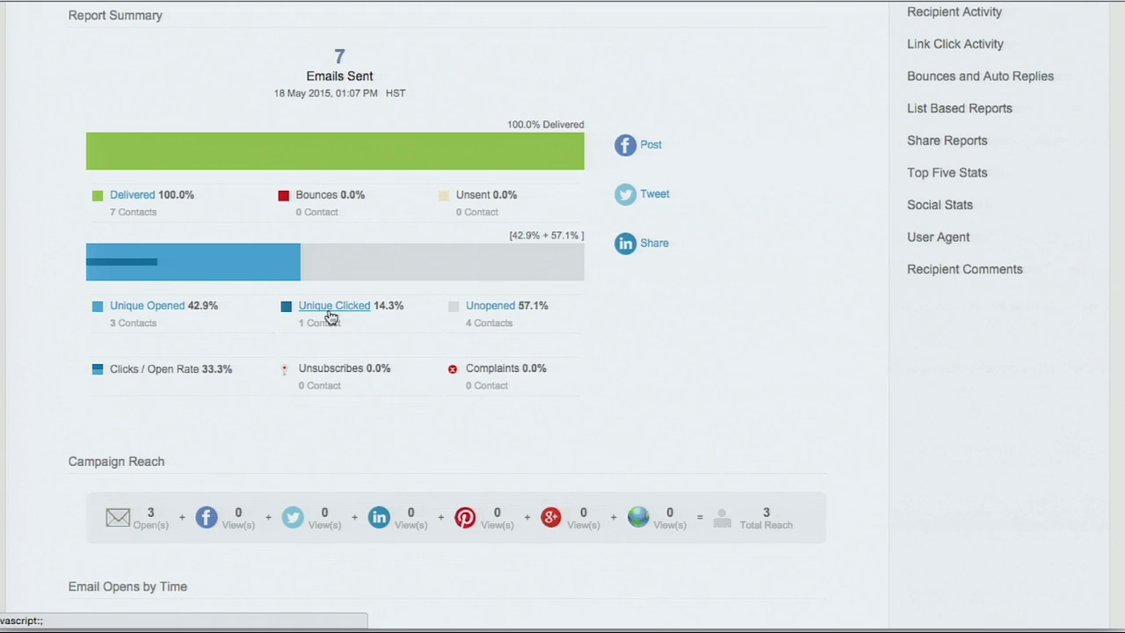
scroll(836, 339, "down", 7)
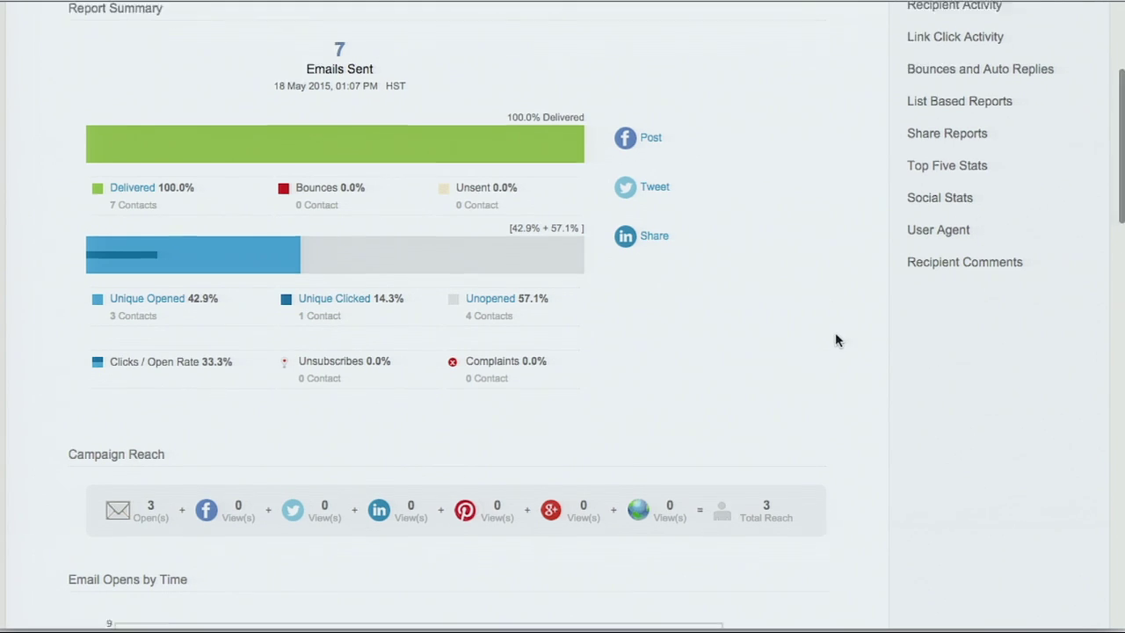
scroll(836, 340, "down", 4)
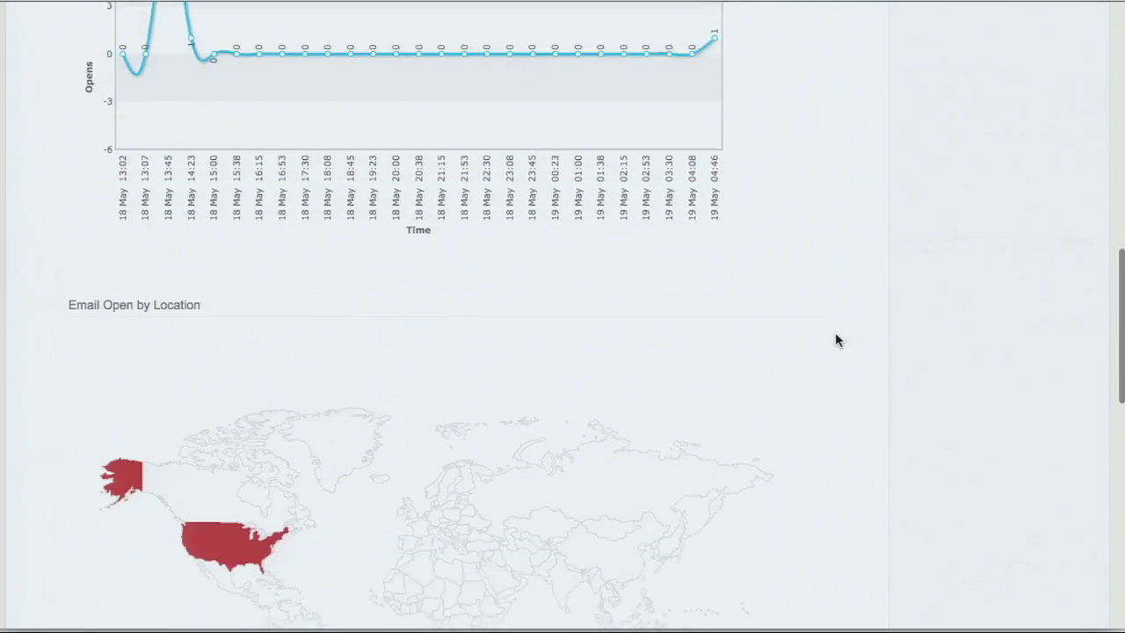
scroll(836, 339, "up", 4)
scroll(836, 341, "up", 10)
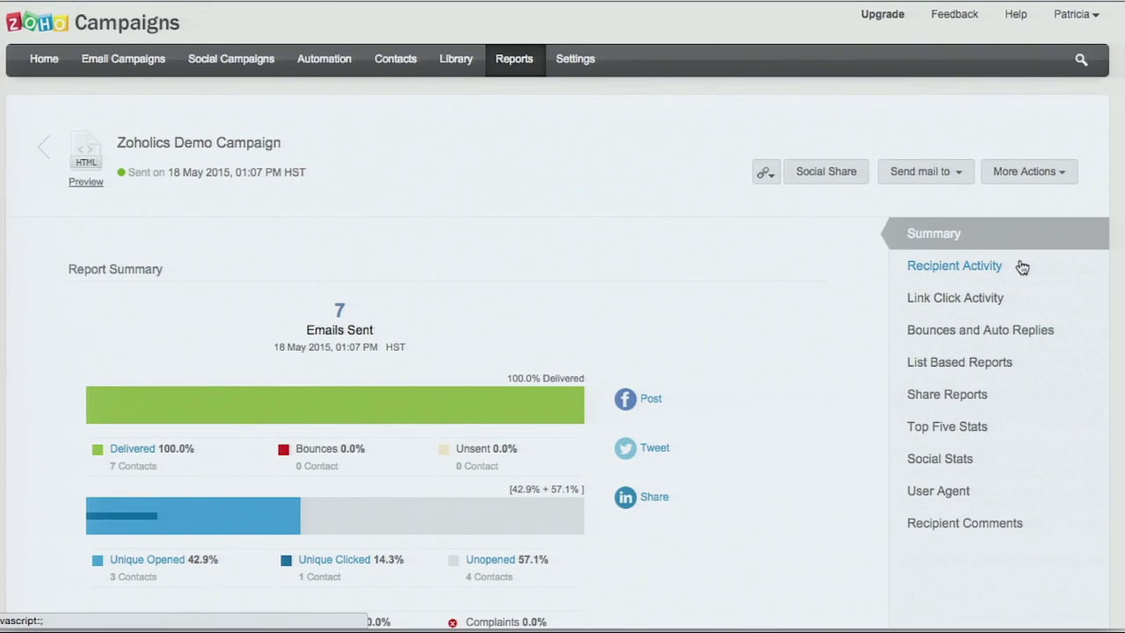
scroll(1023, 267, "down", 1)
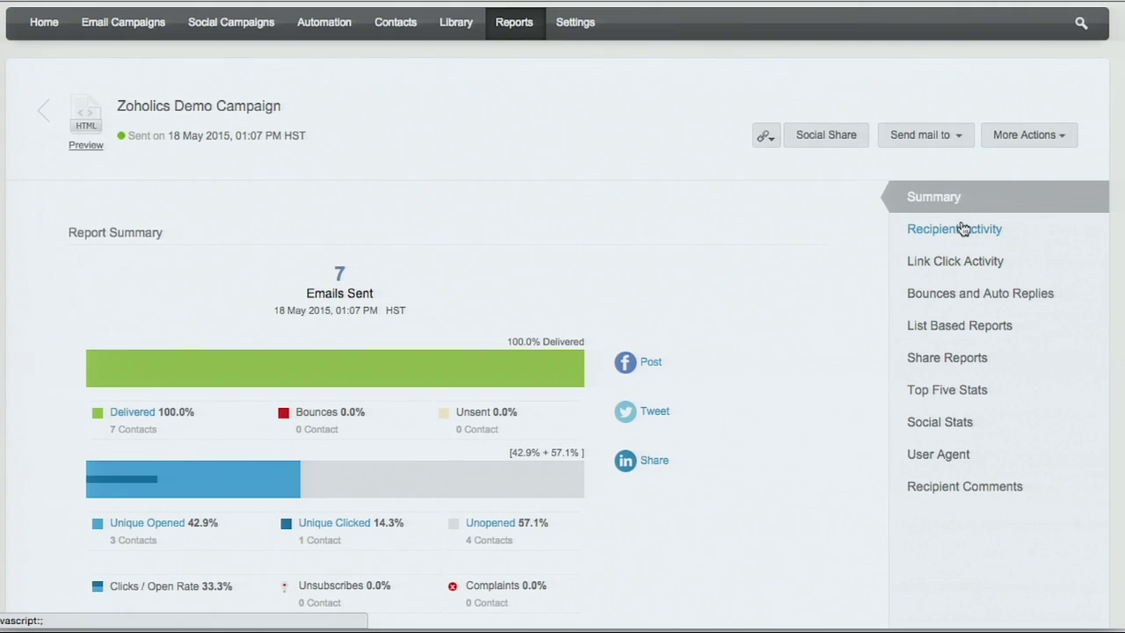
Step: Filter the campaign's recipient activity to the 3 recipients who opened it and start a follow-up to them
left_click(963, 229)
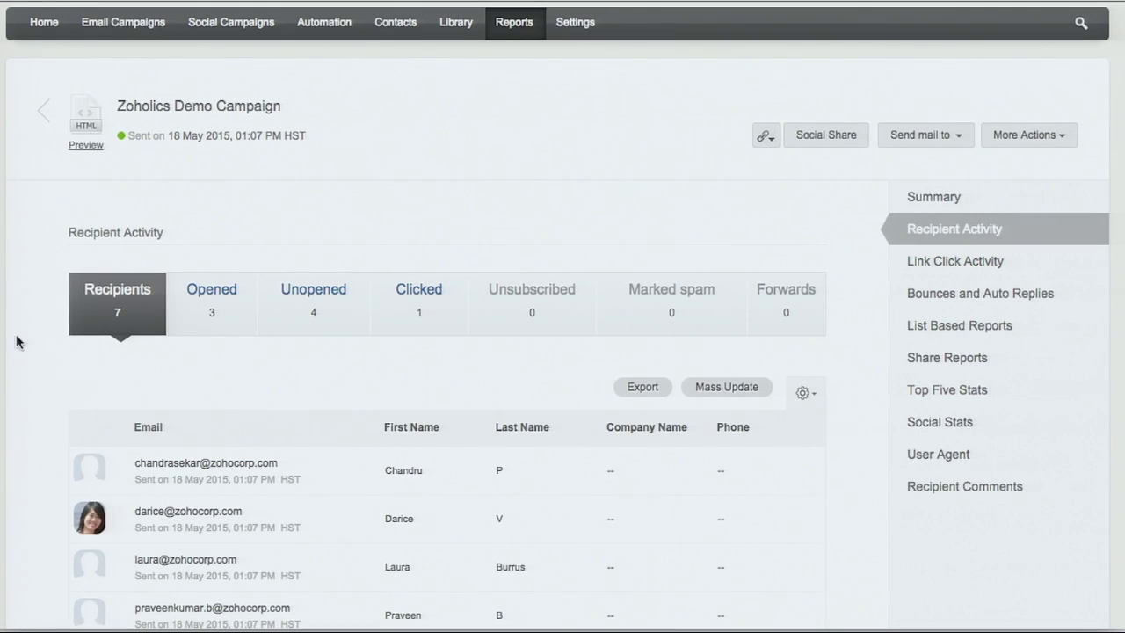
scroll(7, 379, "down", 3)
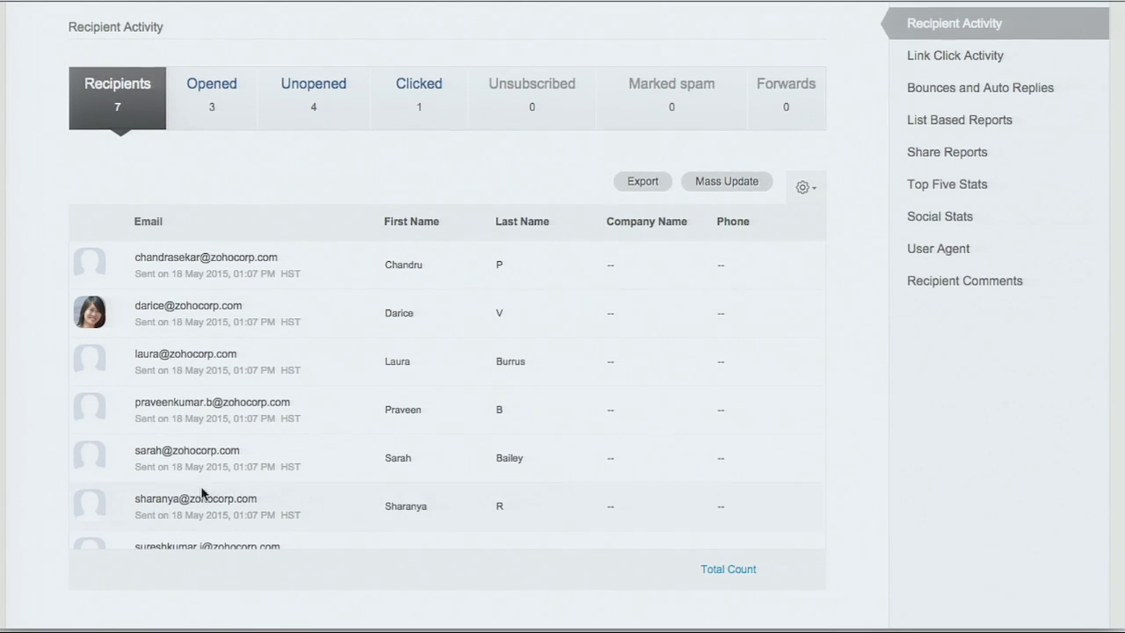
left_click(209, 85)
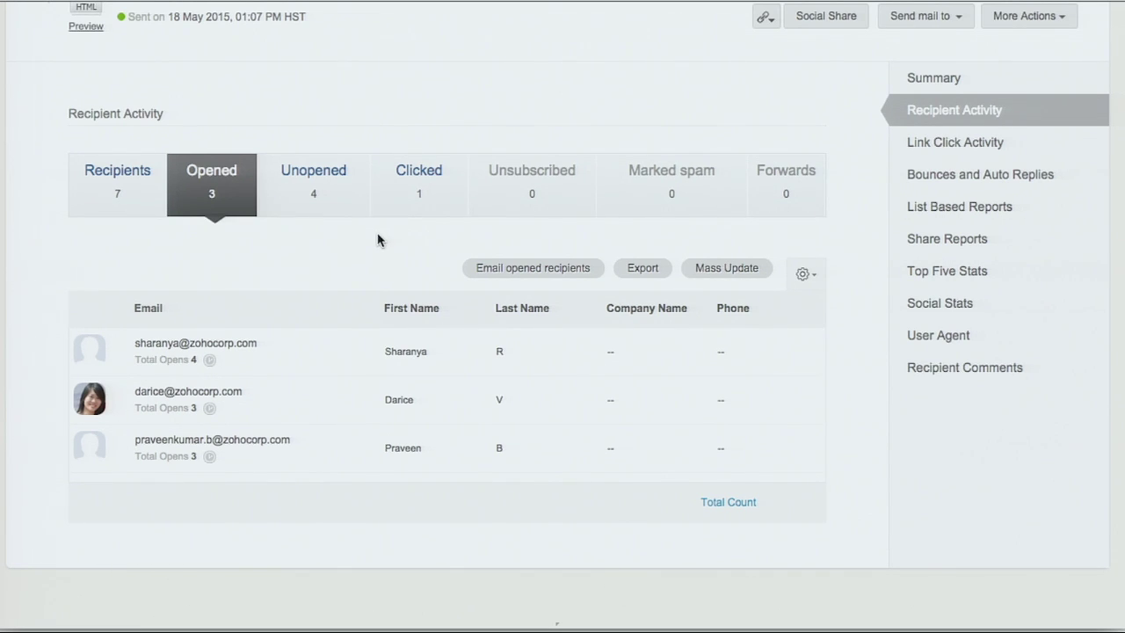
left_click(517, 268)
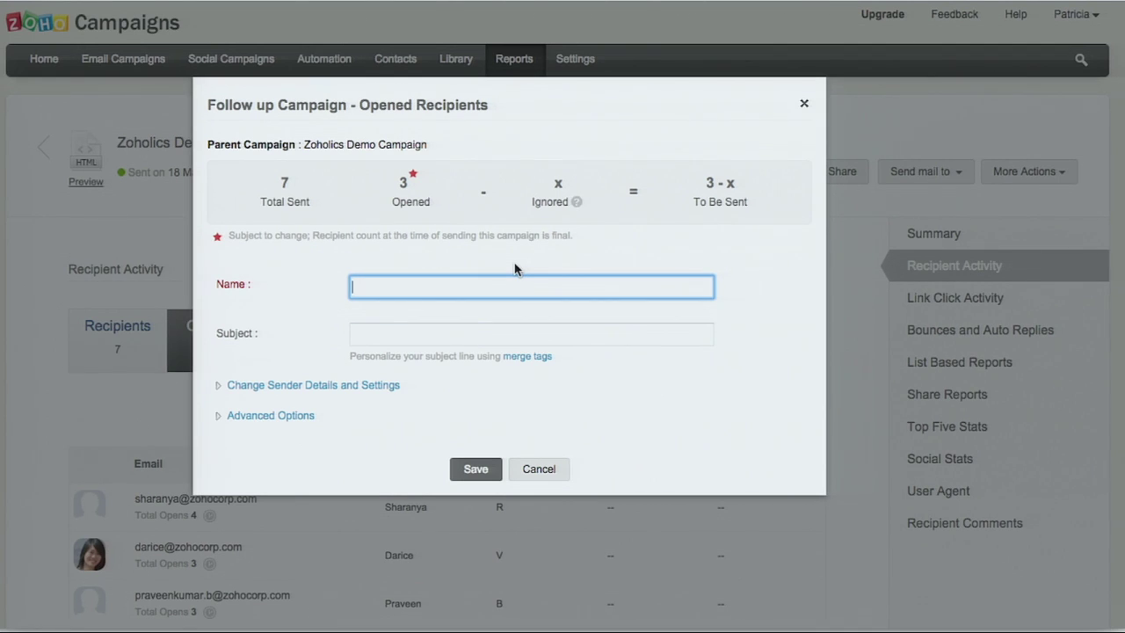
left_click(540, 472)
scroll(432, 428, "down", 1)
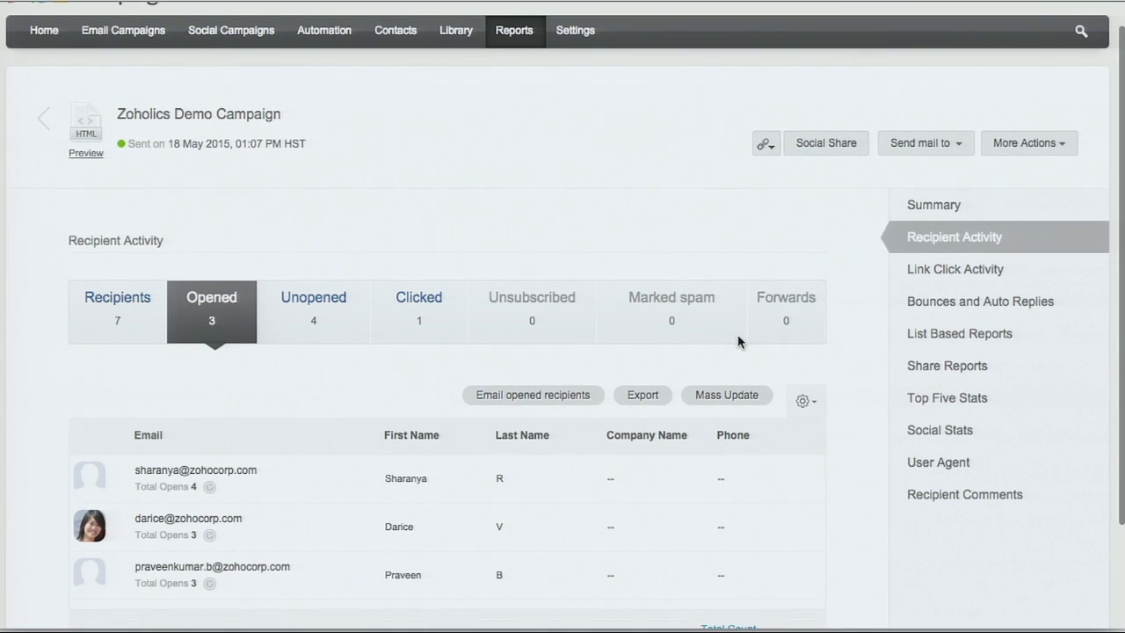
Step: Open the Zoholics Demo Campaign's link click activity report
left_click(954, 272)
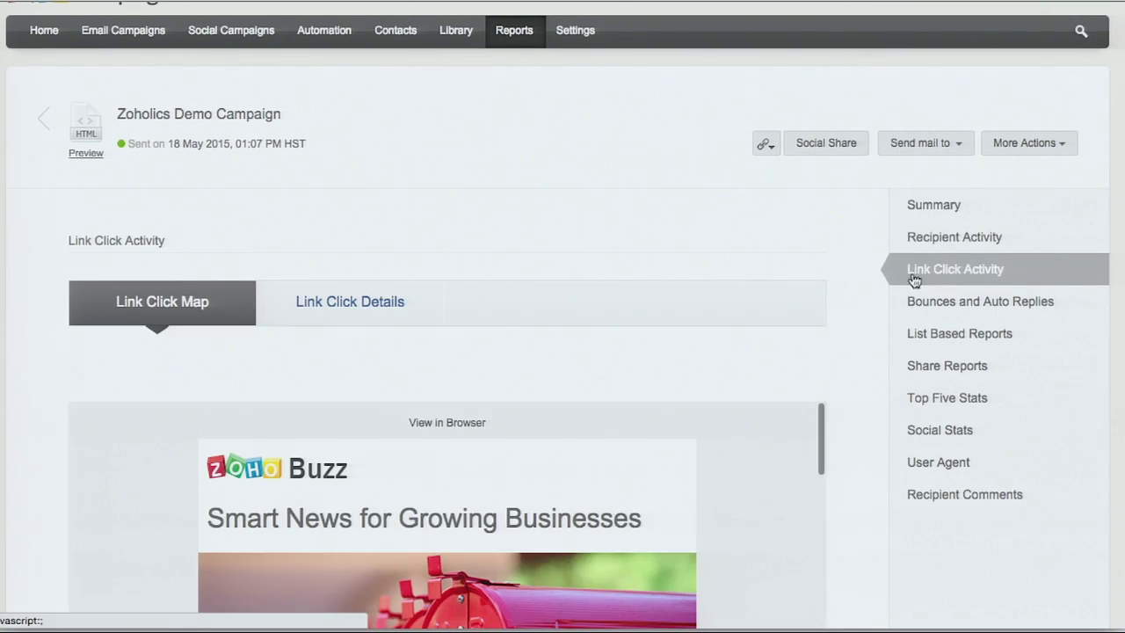
scroll(691, 458, "down", 5)
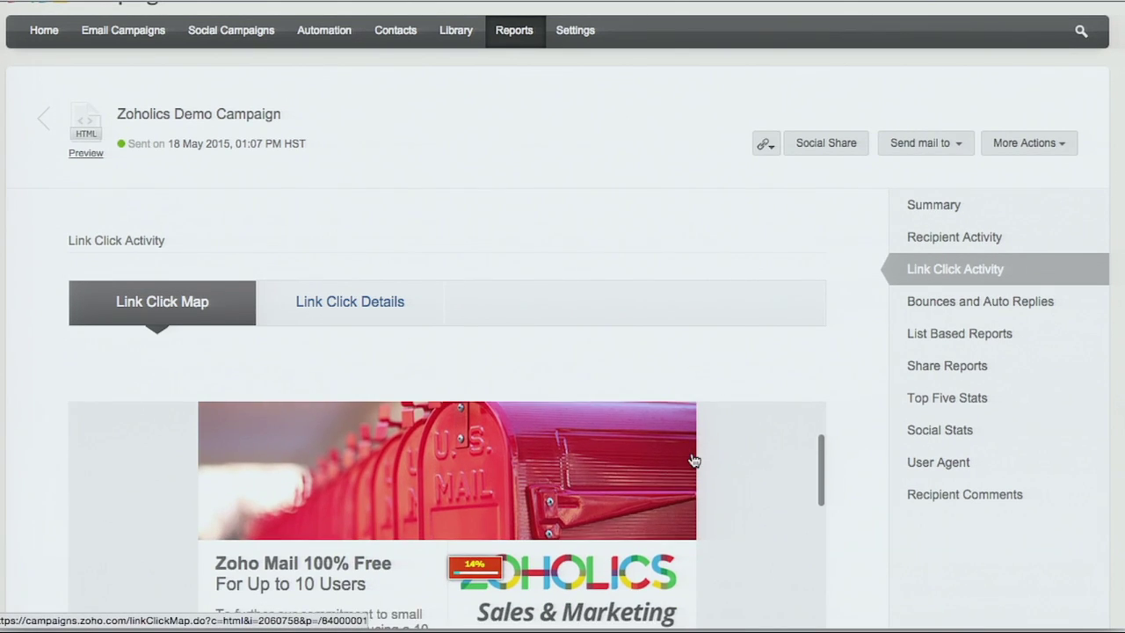
scroll(693, 458, "down", 3)
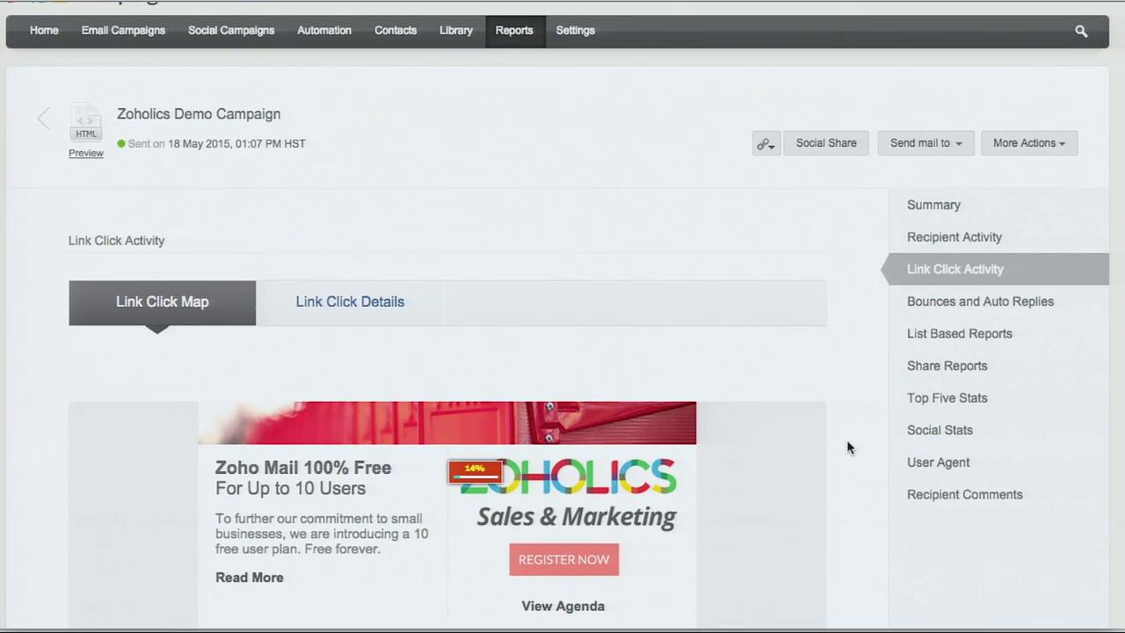
scroll(847, 439, "down", 3)
scroll(658, 459, "down", 6)
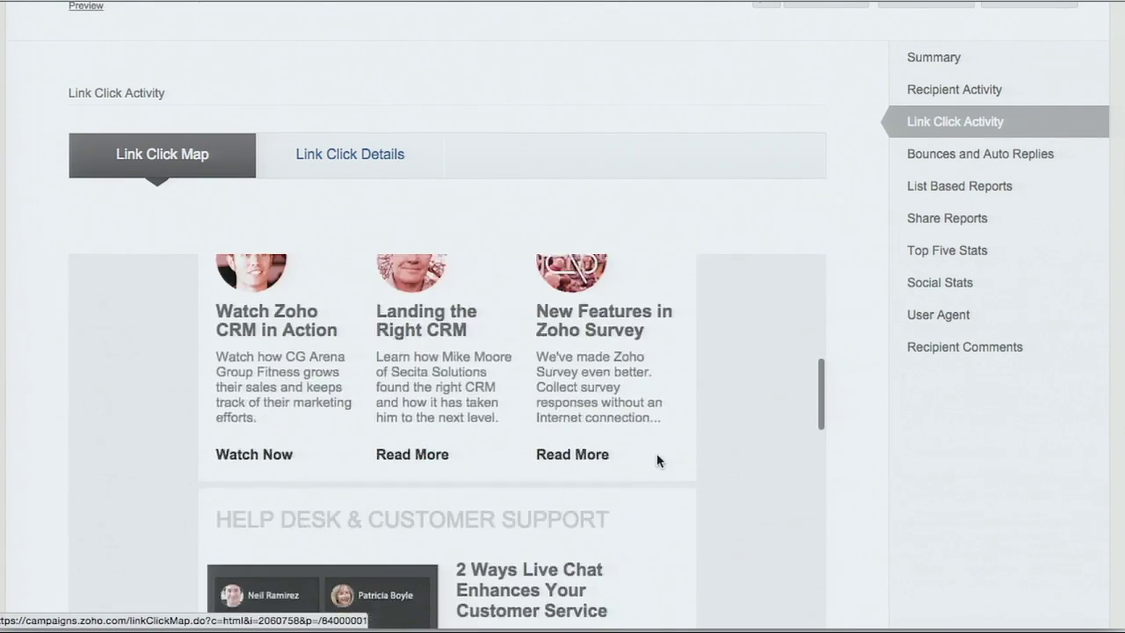
scroll(543, 391, "up", 2)
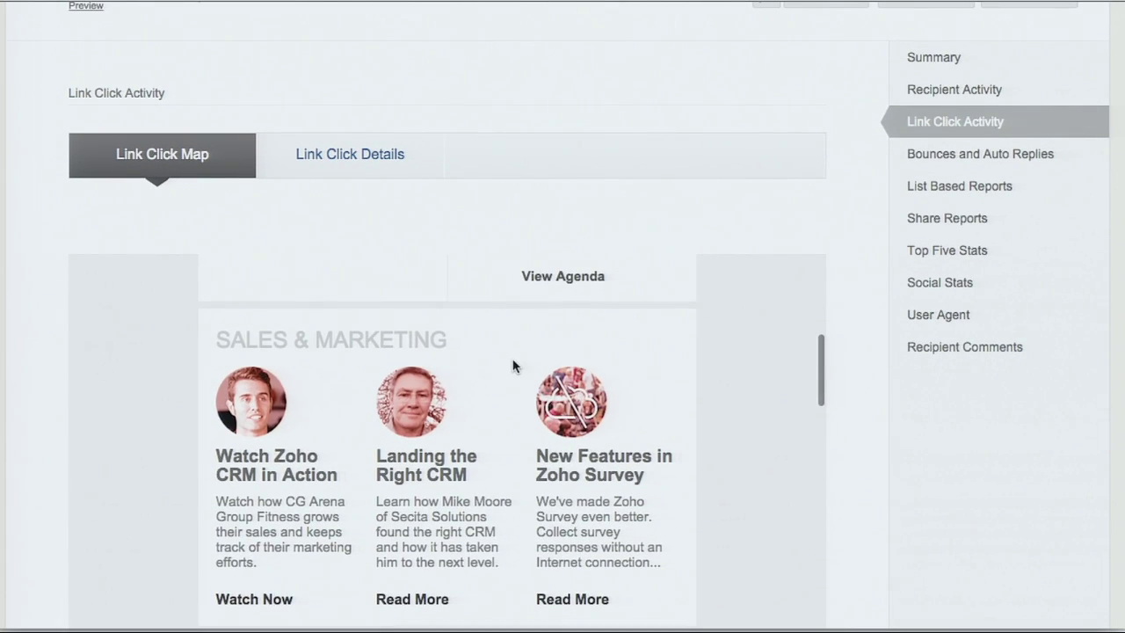
Step: Check who clicked the bugtracker blog link, then view the device breakdown: Mobile 40%, Computer 60%
left_click(307, 157)
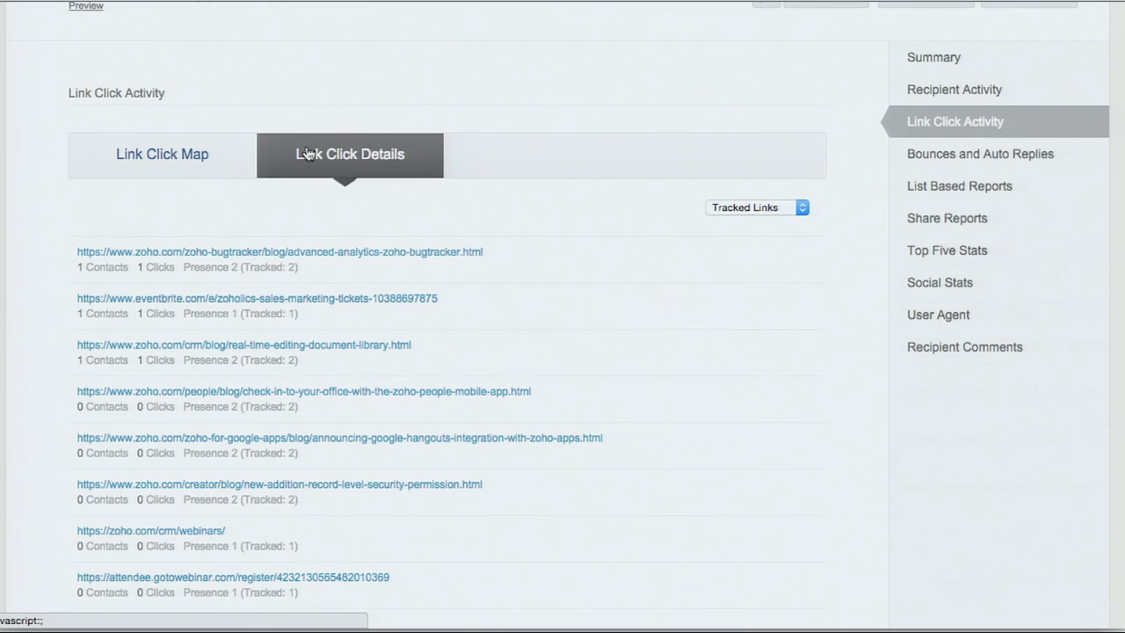
left_click(334, 256)
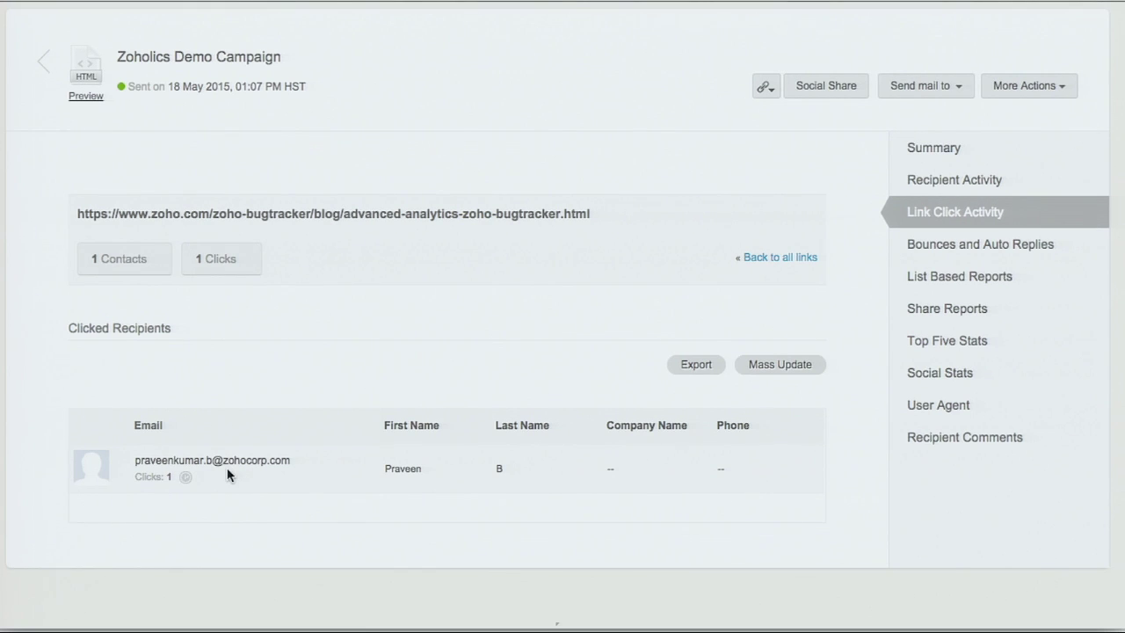
scroll(342, 337, "up", 3)
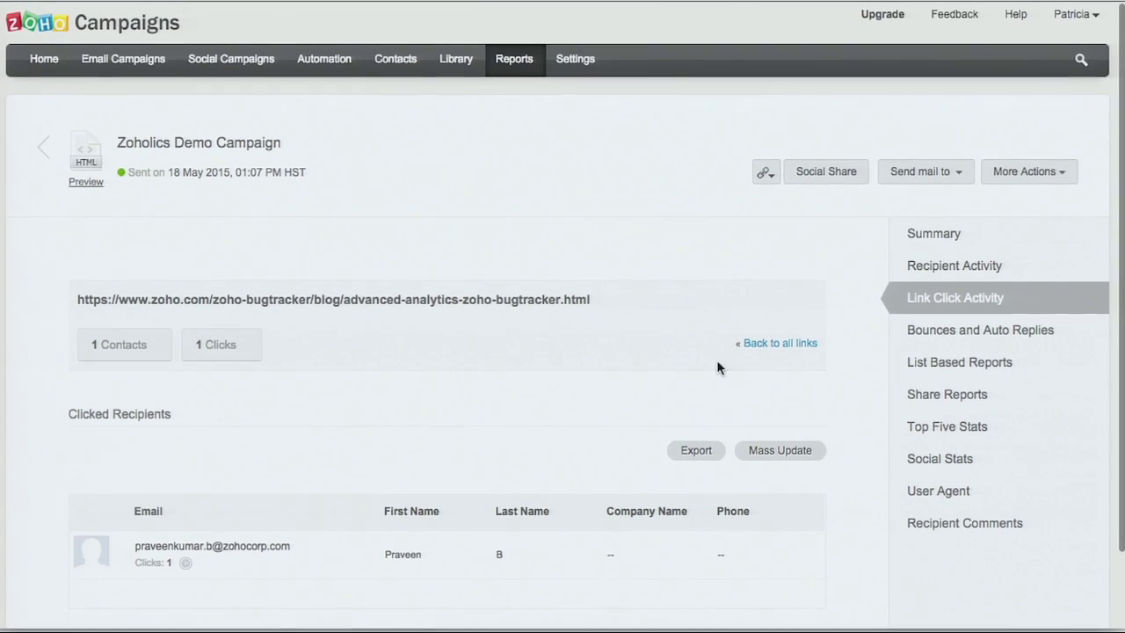
left_click(947, 498)
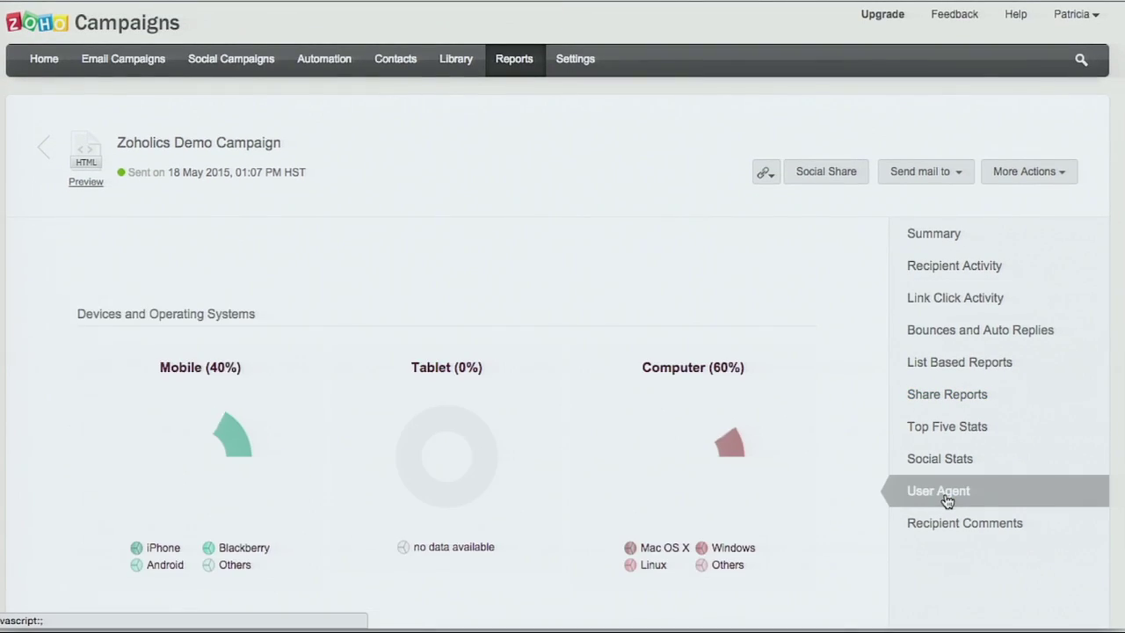
scroll(811, 279, "down", 1)
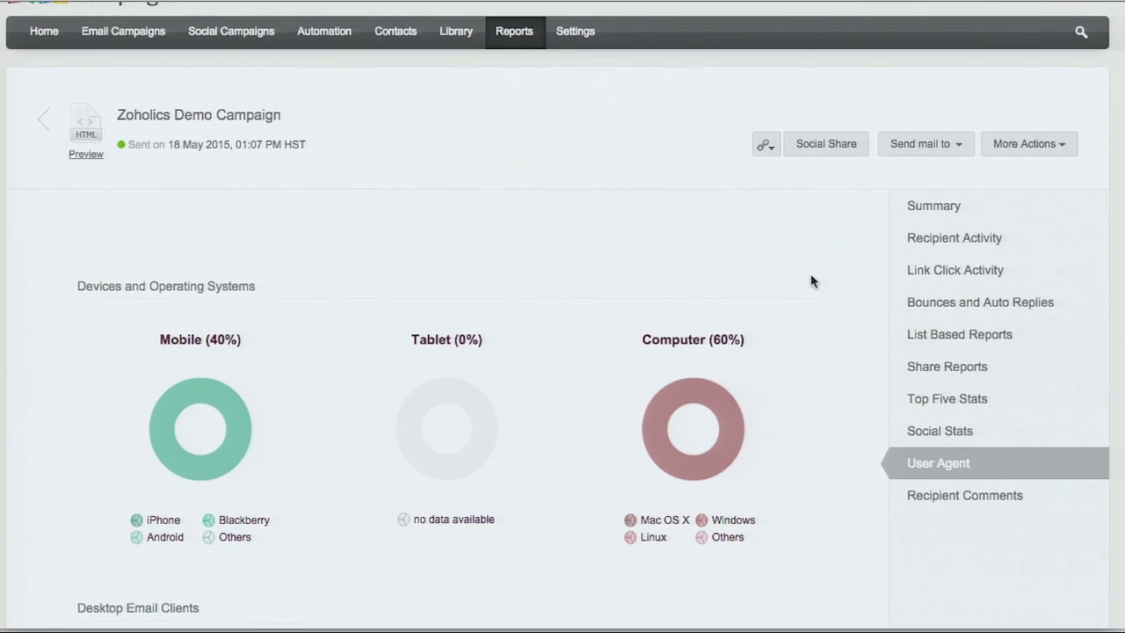
scroll(811, 275, "down", 2)
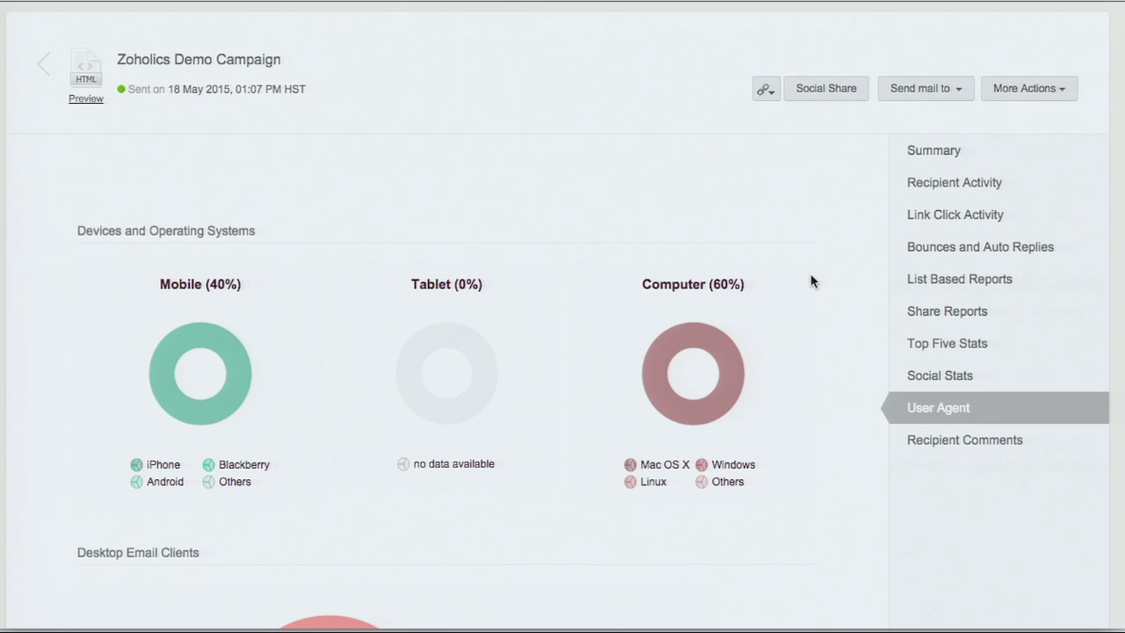
scroll(810, 275, "down", 2)
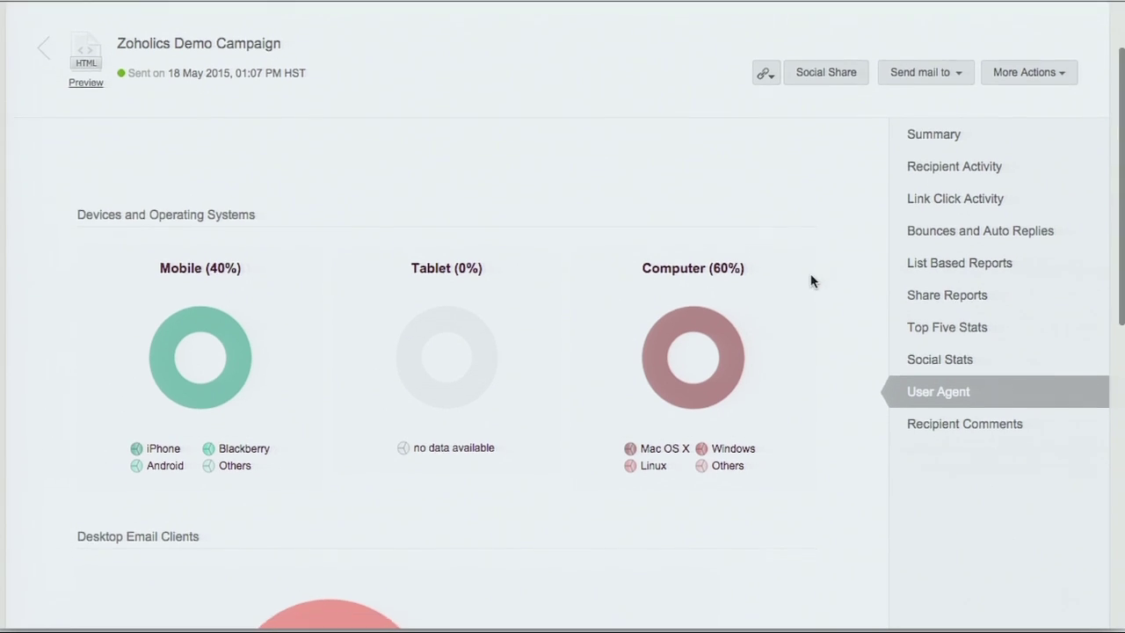
scroll(811, 281, "down", 1)
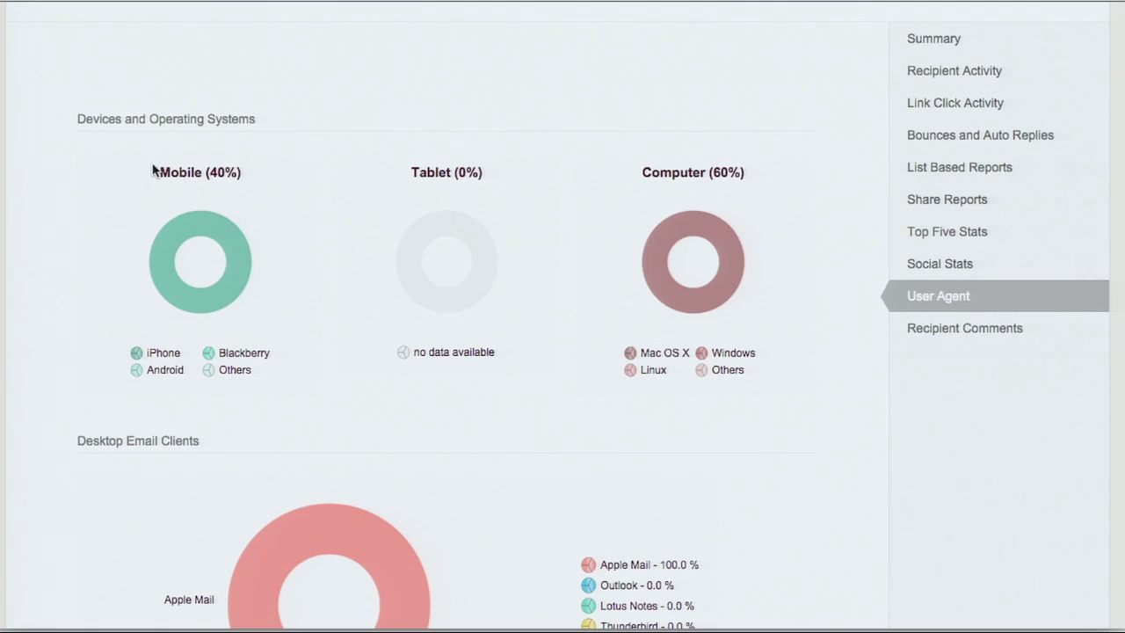
scroll(785, 127, "up", 2)
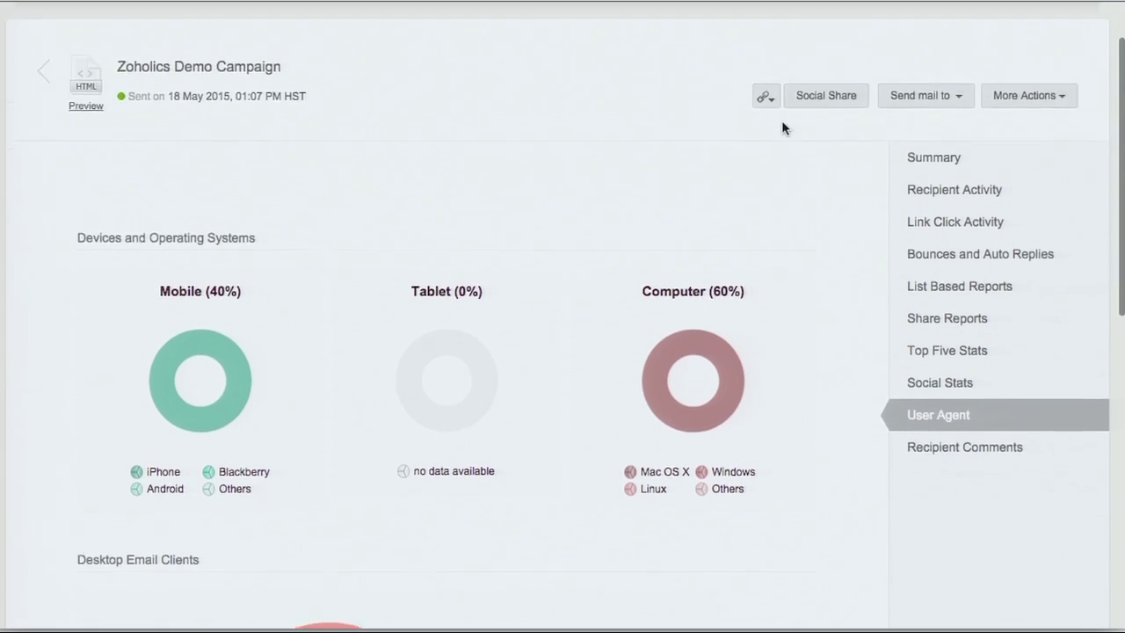
scroll(785, 128, "up", 2)
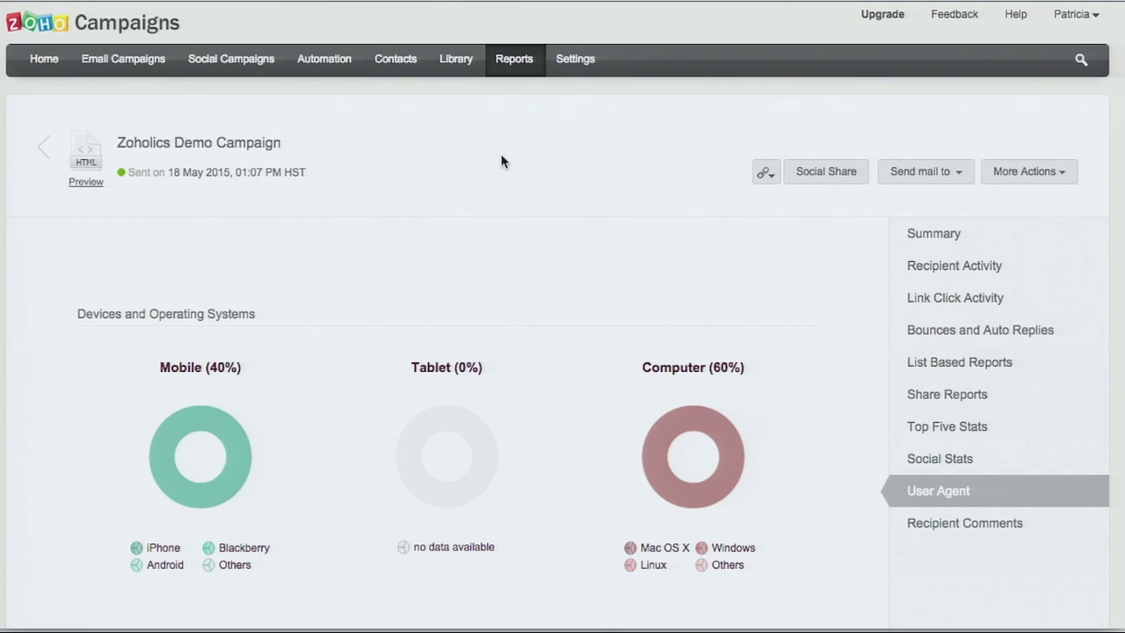
Step: Start a new autoresponder from the Automation section to see the available autoresponder types
left_click(315, 65)
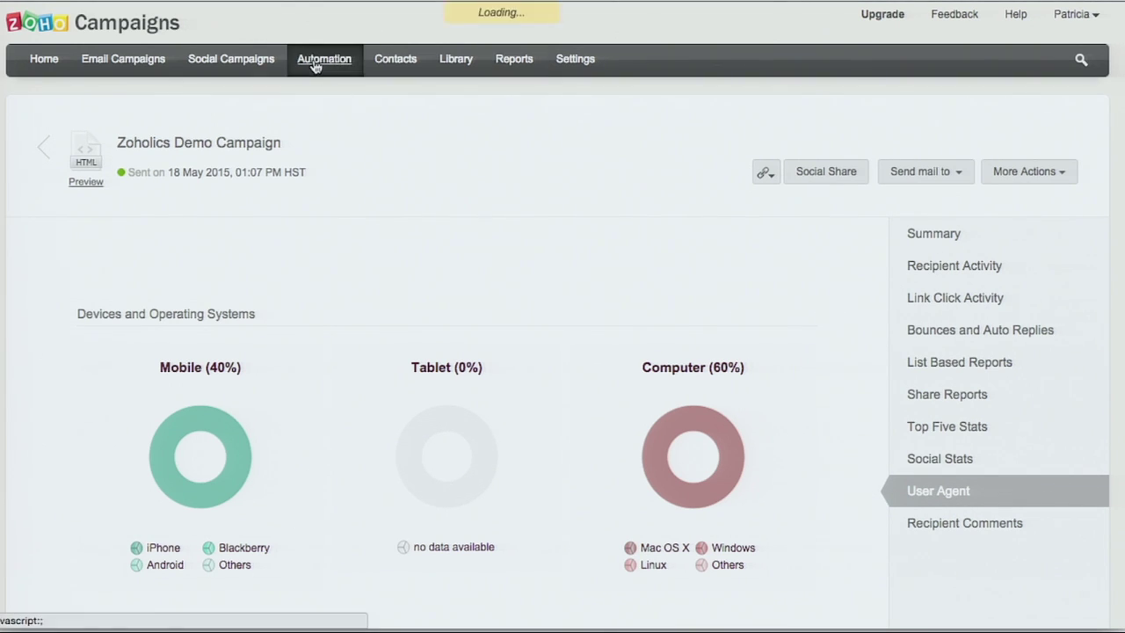
left_click(971, 139)
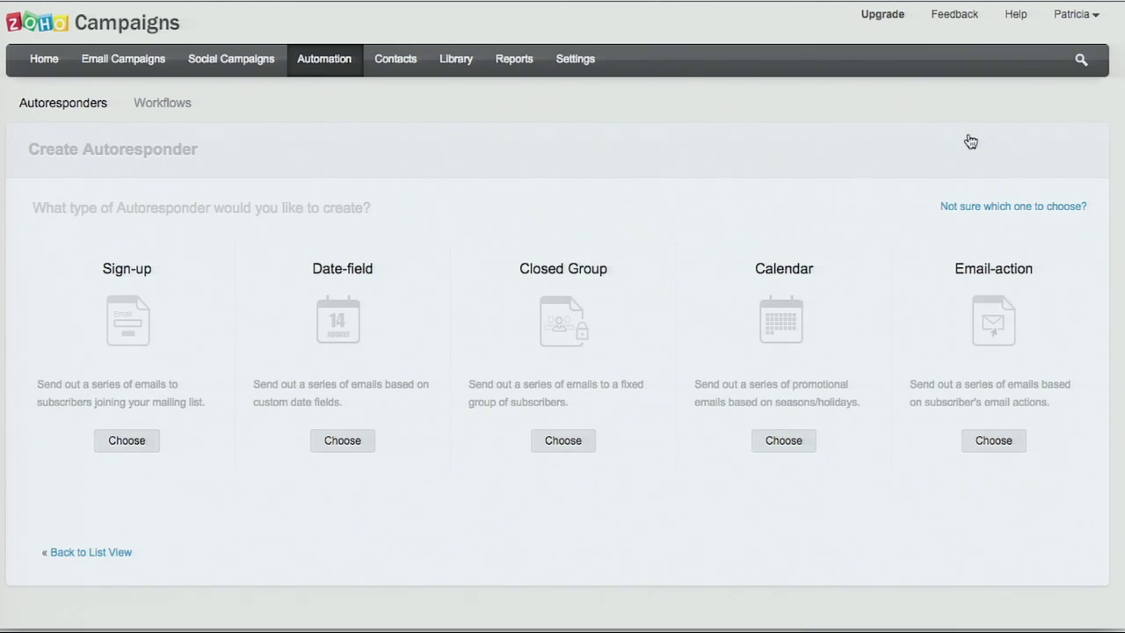
mouse_move(143, 284)
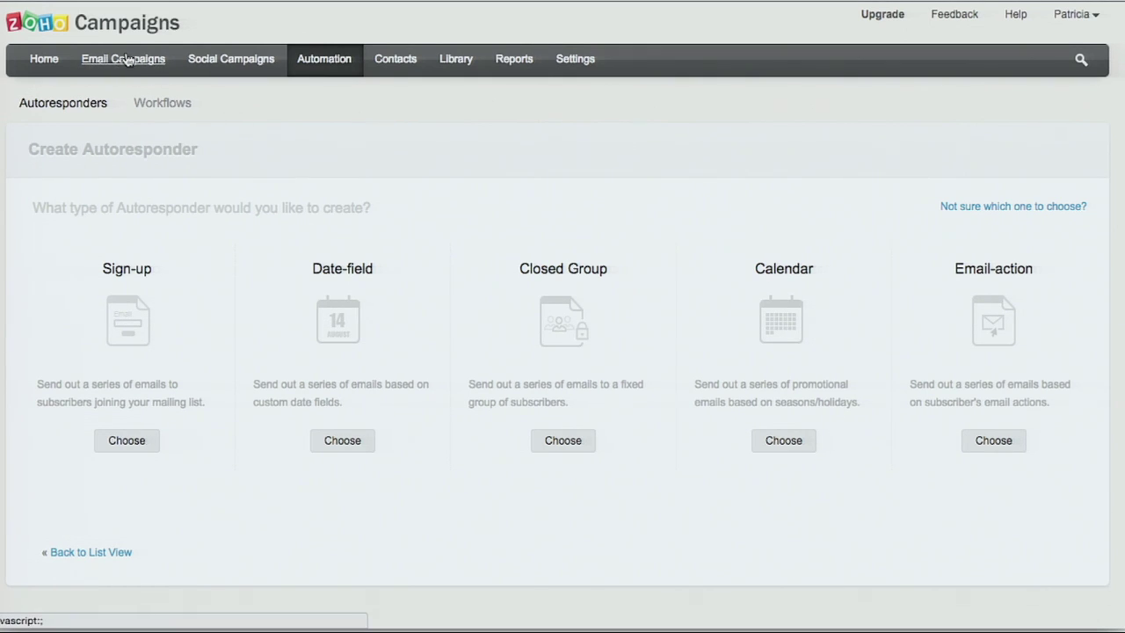
Step: Open the New subscribers list's Sign-up Forms page from List Management
left_click(393, 65)
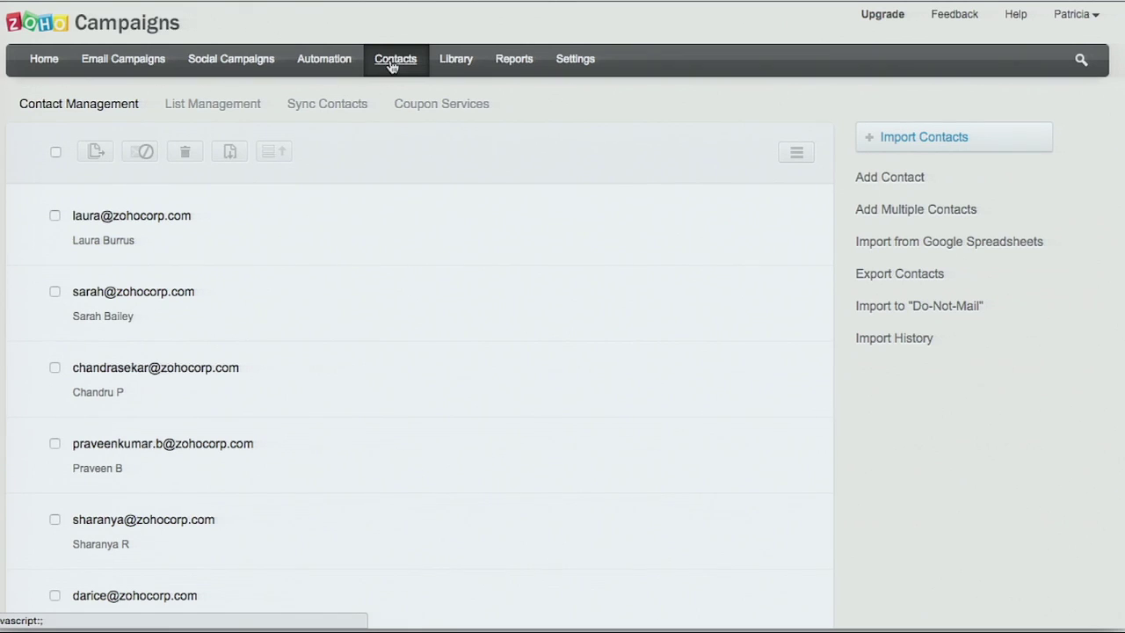
left_click(241, 105)
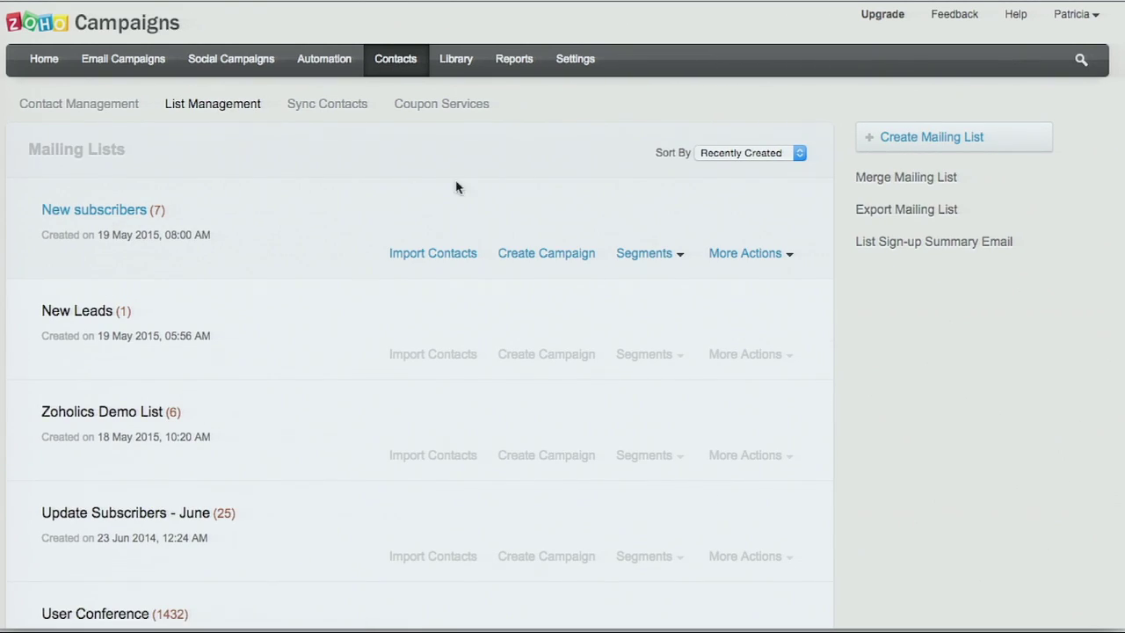
left_click(762, 258)
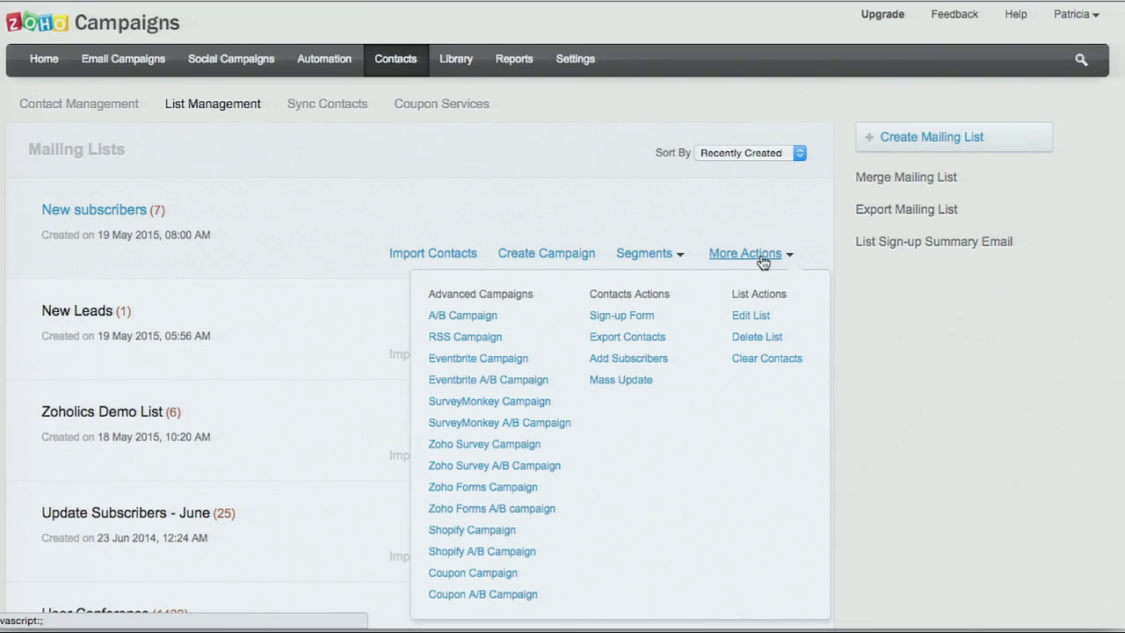
left_click(617, 320)
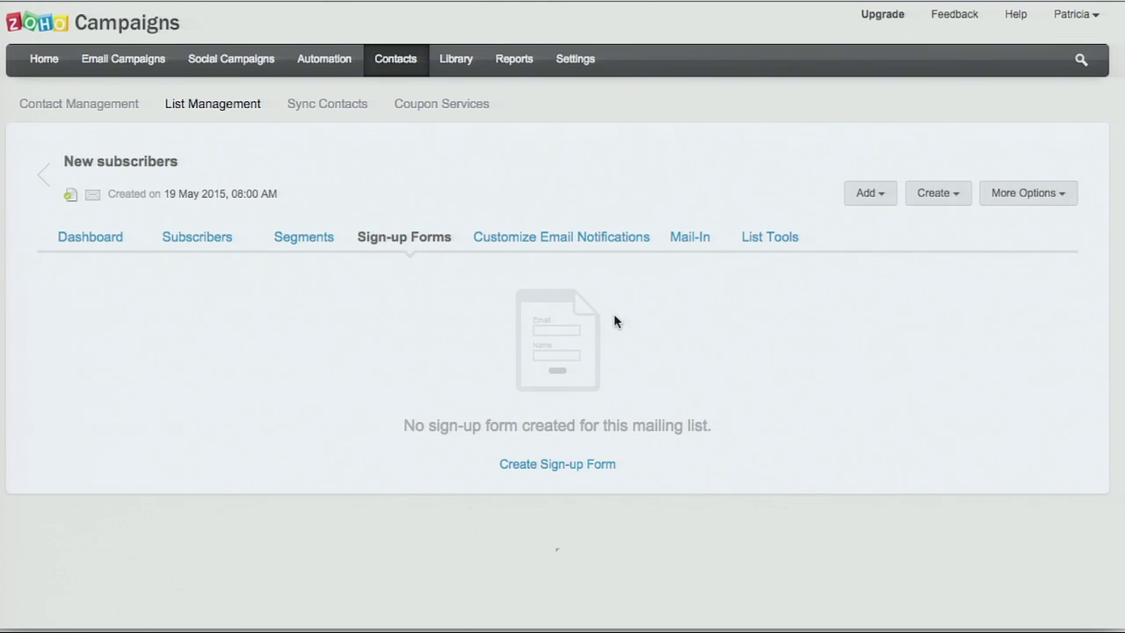
Step: Create a smart sign-up form for New subscribers using the second vertical Join Our Newsletter template
left_click(508, 470)
scroll(502, 465, "down", 1)
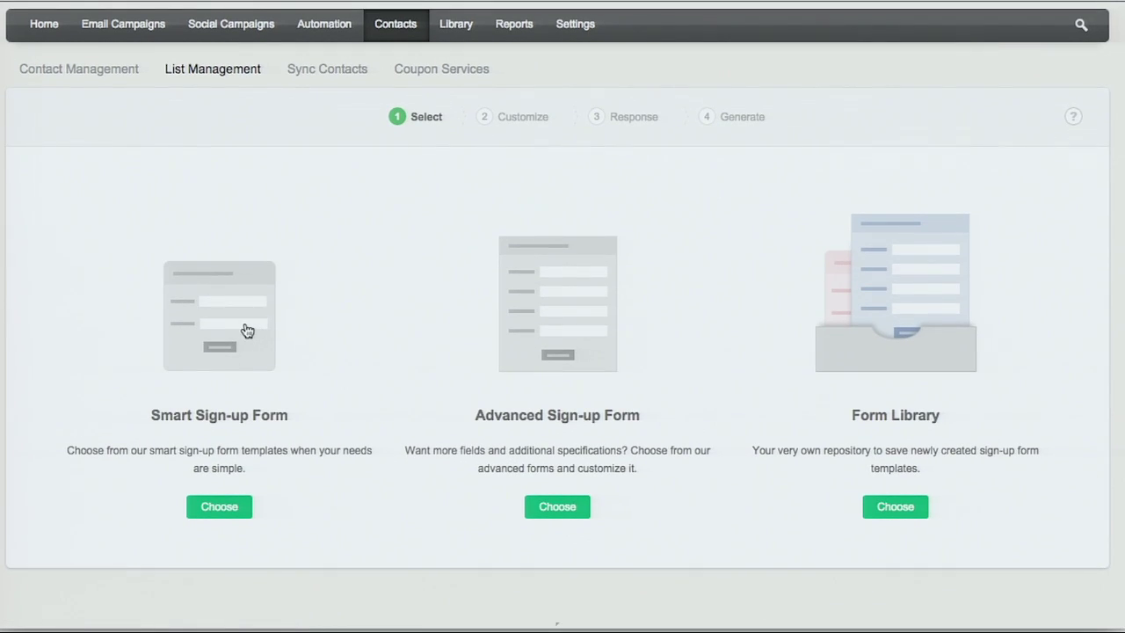
left_click(205, 512)
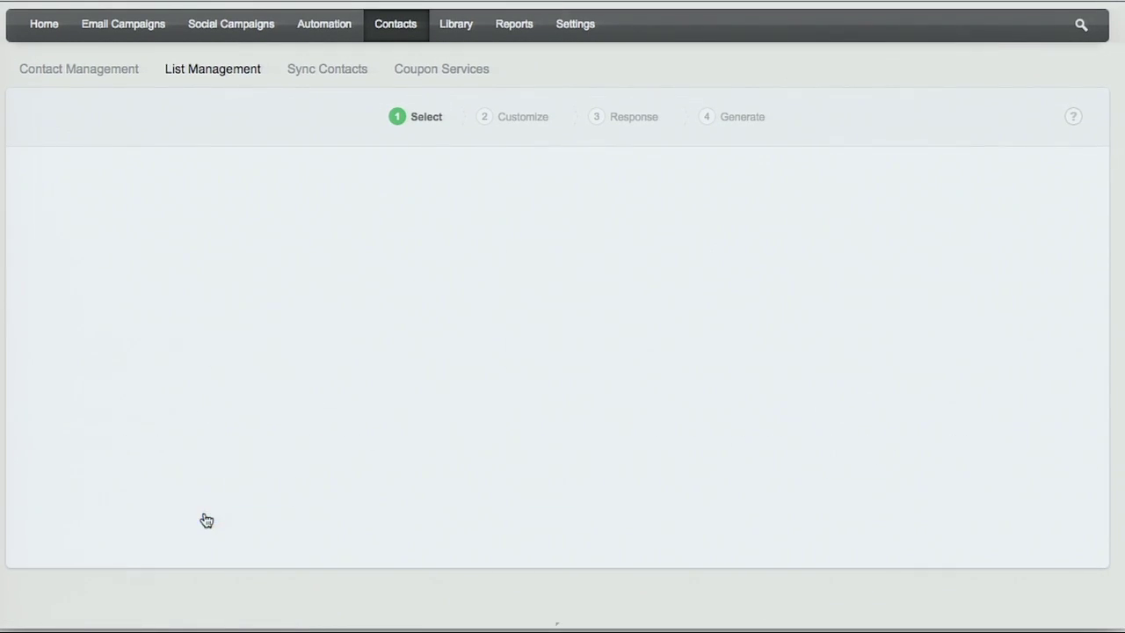
scroll(261, 501, "down", 5)
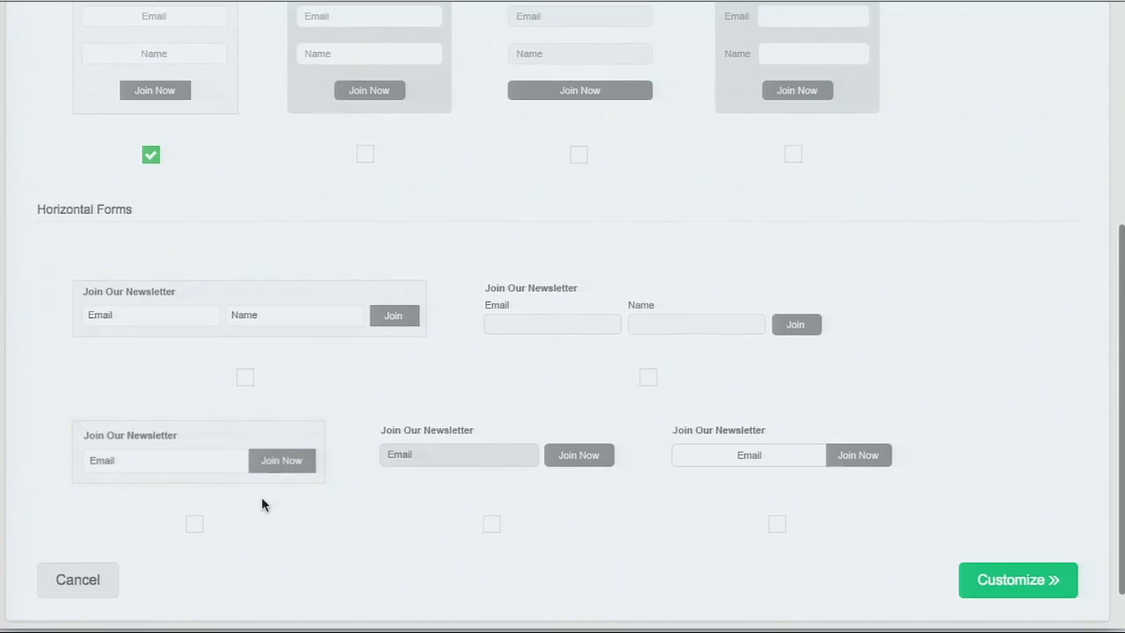
scroll(264, 502, "up", 2)
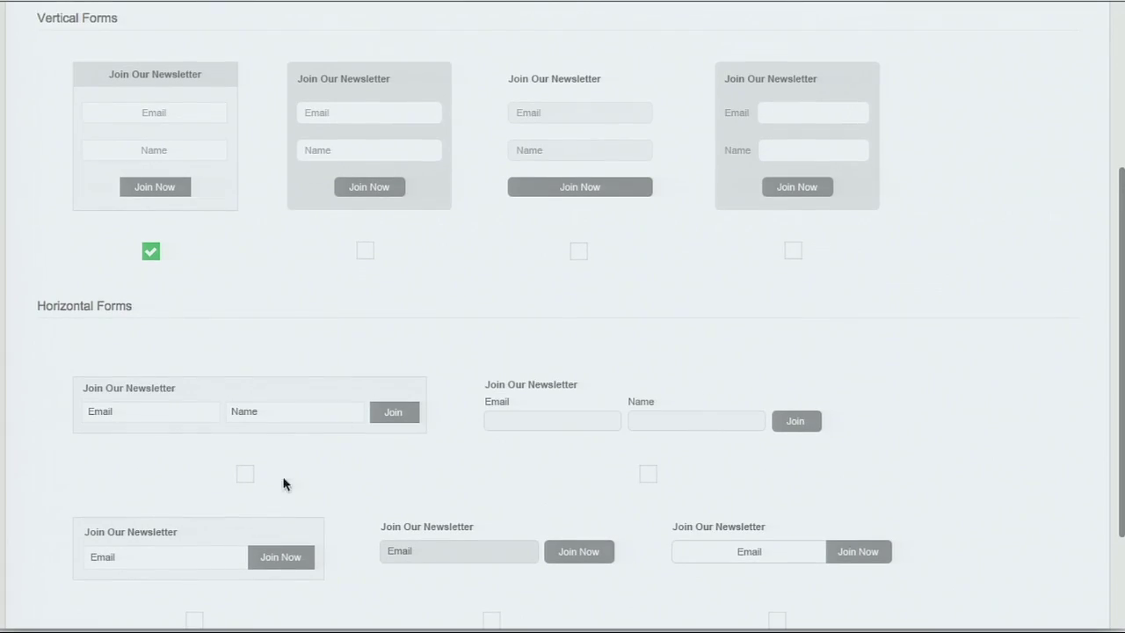
left_click(365, 252)
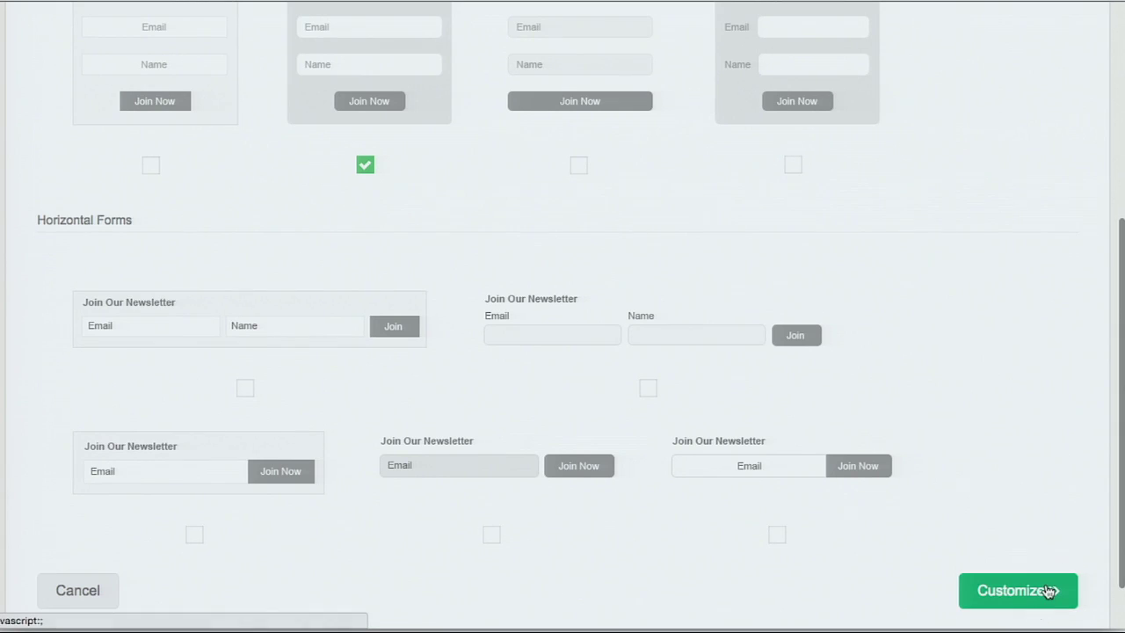
left_click(1048, 591)
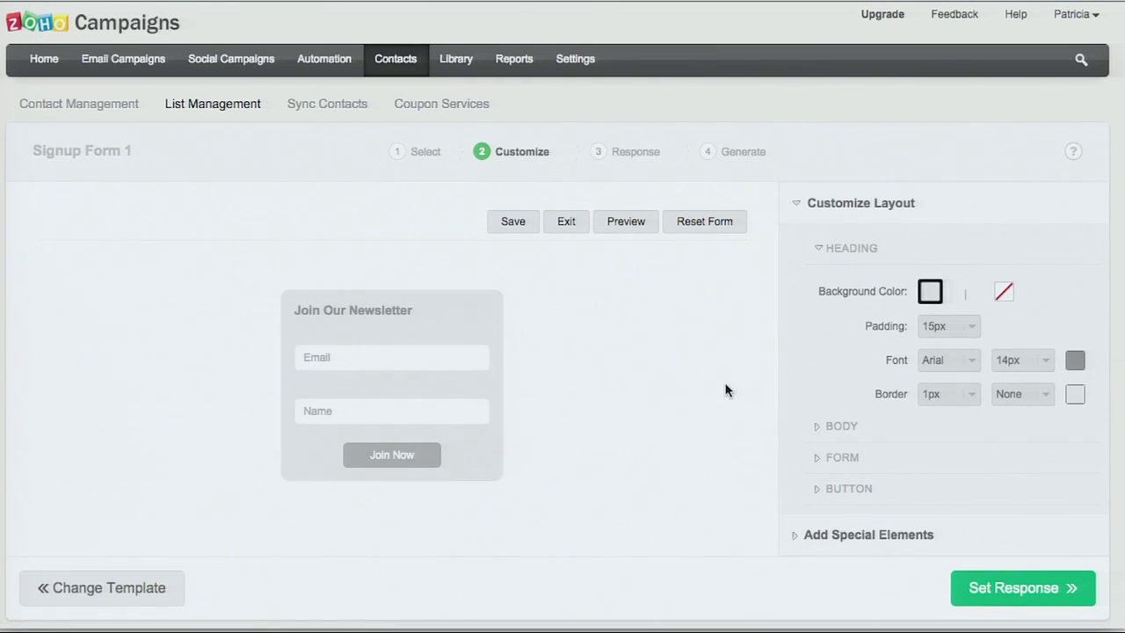
Step: Keep Signup Form 1's default thank-you page and responses, then generate its embed code
left_click(1059, 588)
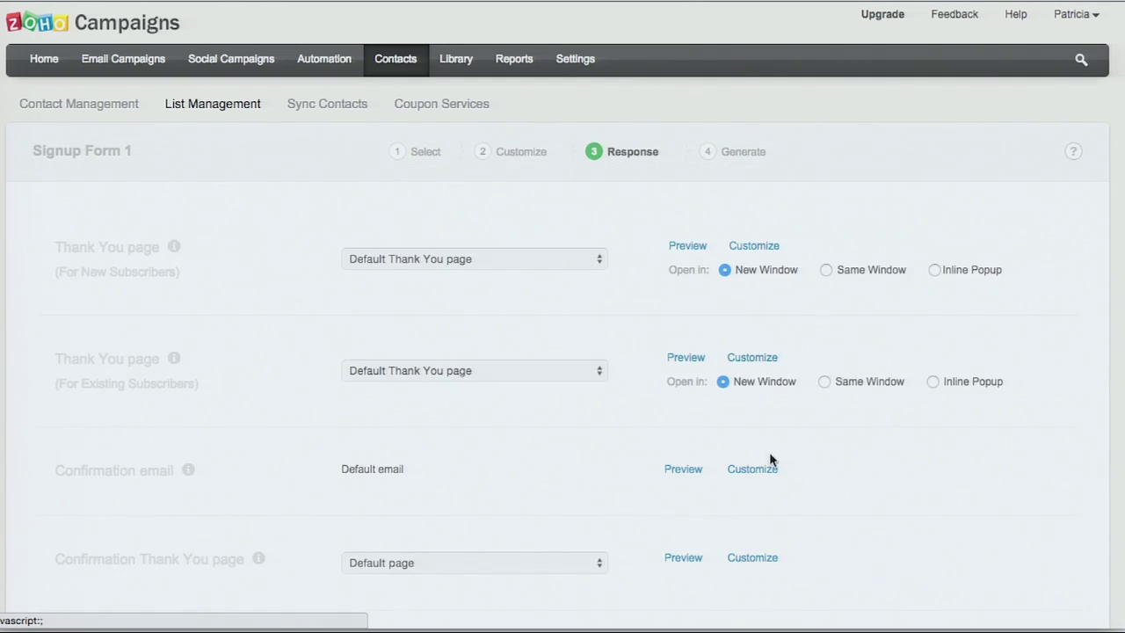
scroll(237, 306, "down", 2)
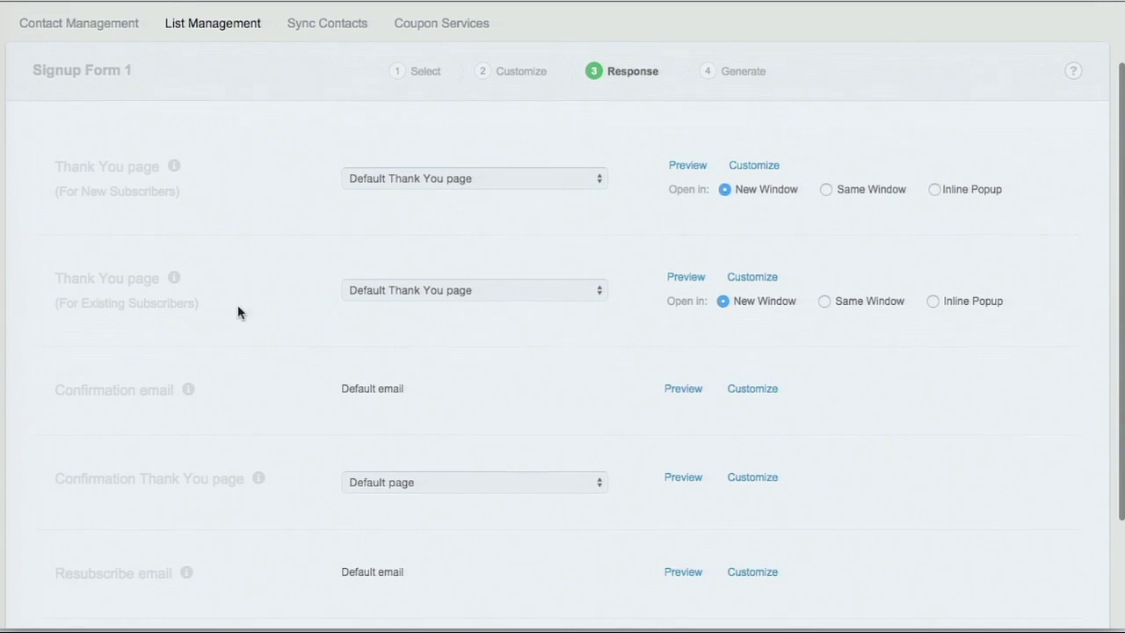
scroll(237, 312, "down", 1)
left_click(577, 139)
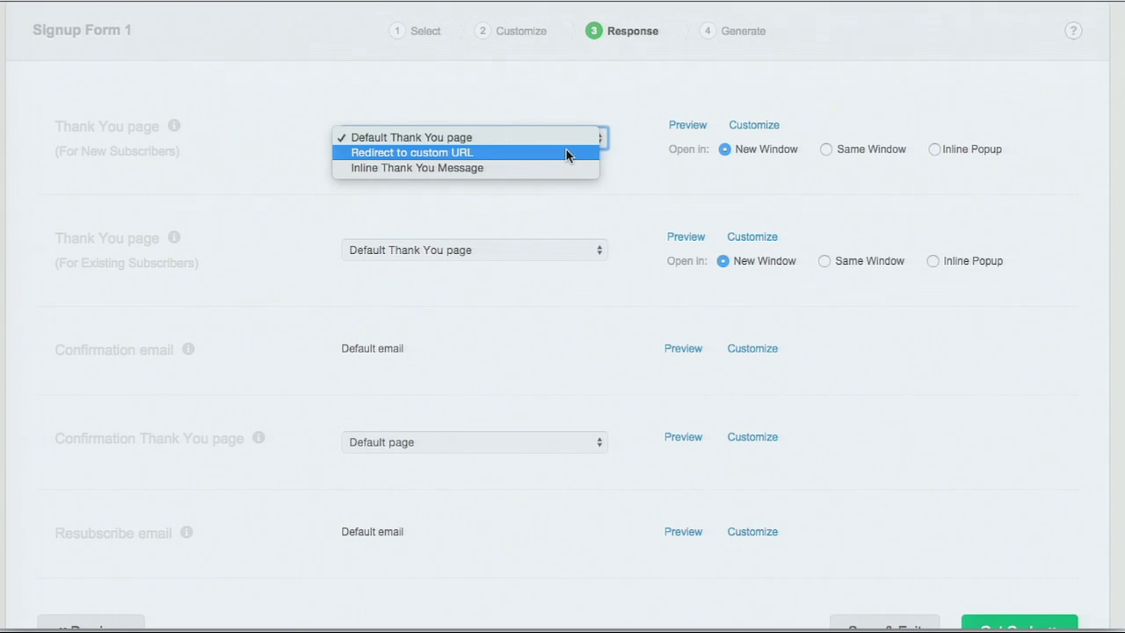
left_click(602, 201)
scroll(602, 200, "down", 2)
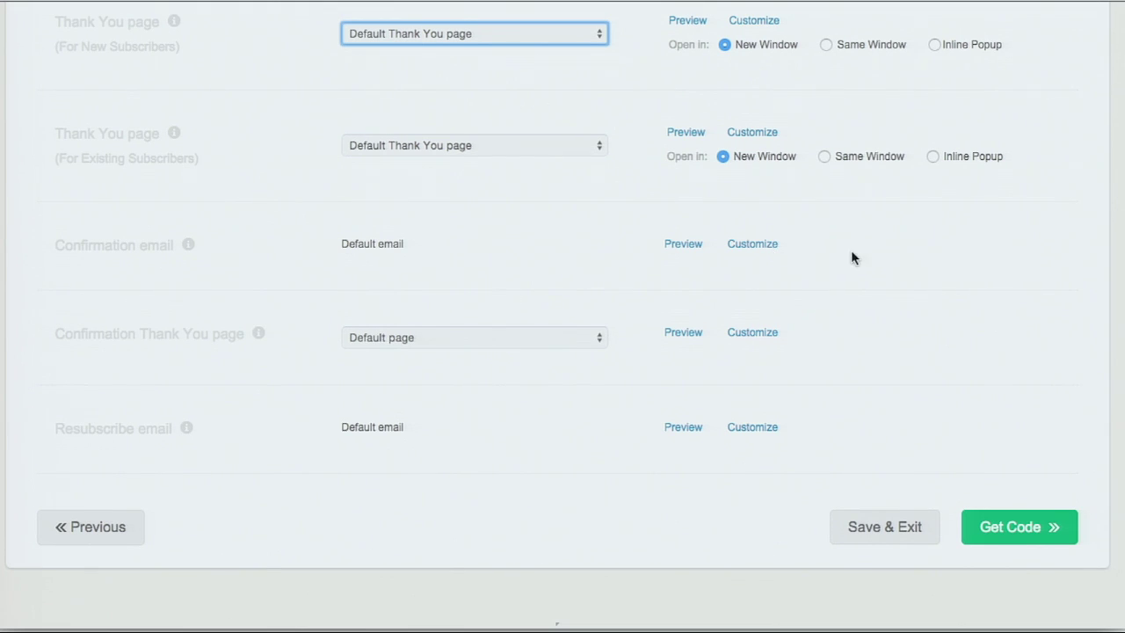
scroll(932, 404, "up", 1)
left_click(1012, 550)
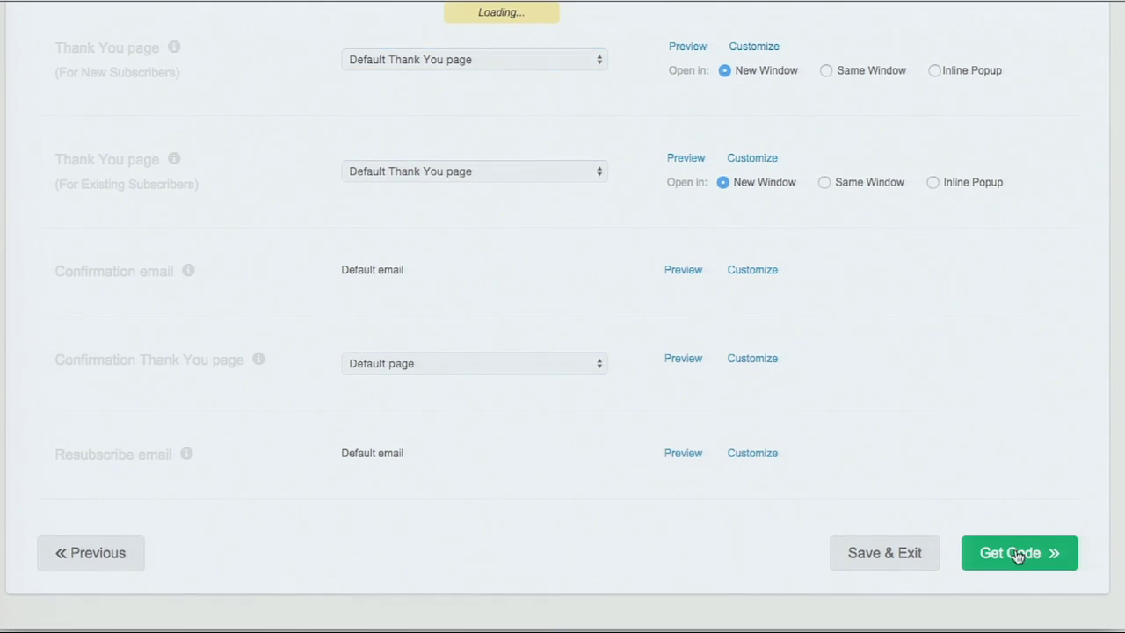